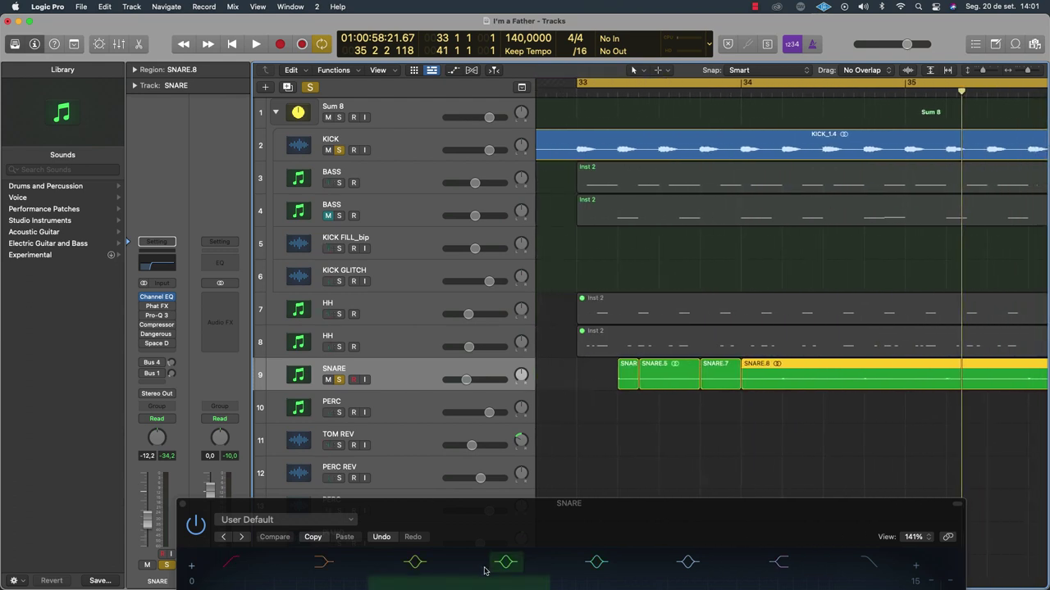
Bypass the Channel EQ on the SNARE track and close its plug-in window.
click(488, 525)
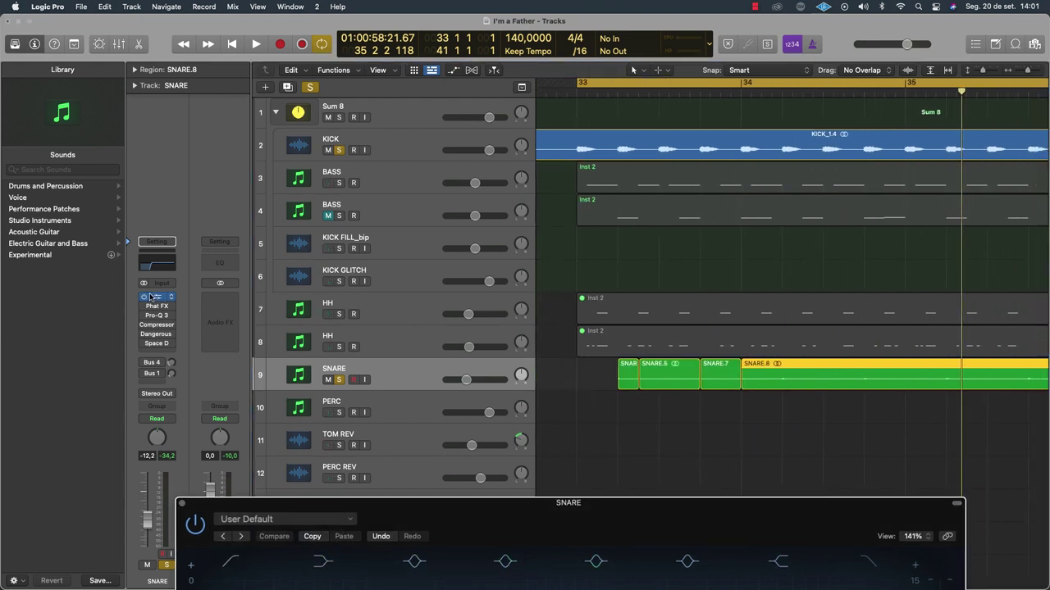
click(145, 298)
click(181, 505)
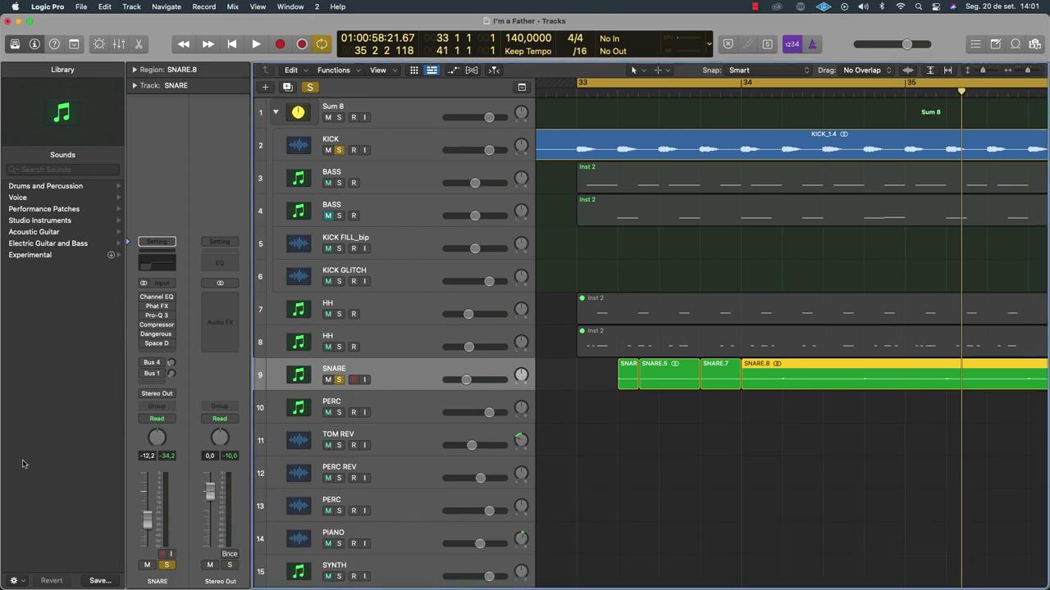
Select the SNARE track's regions and play back the soloed kick and snare loop from bar 33 with the EQ bypassed.
scroll(386, 348, right, 3)
scroll(380, 348, left, 5)
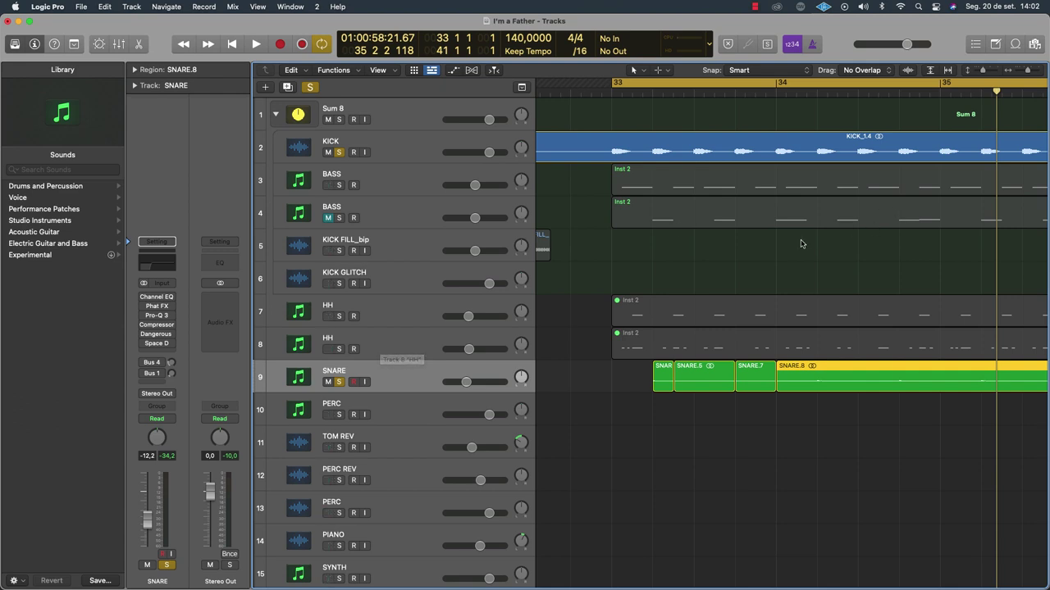
scroll(803, 244, left, 2)
scroll(803, 244, left, 10)
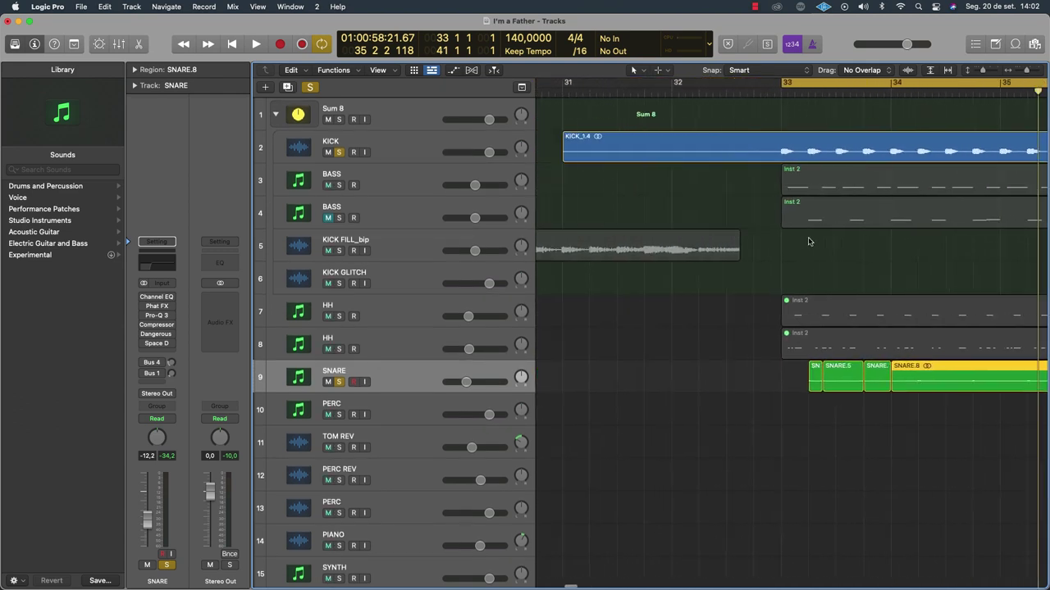
scroll(806, 234, right, 14)
scroll(809, 227, left, 15)
scroll(738, 271, right, 11)
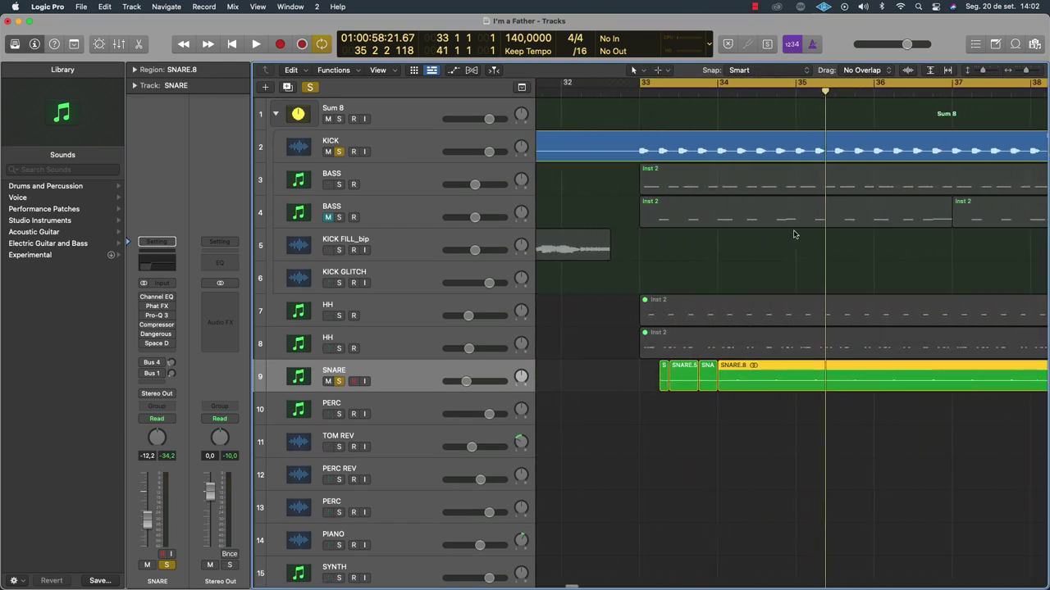
click(383, 372)
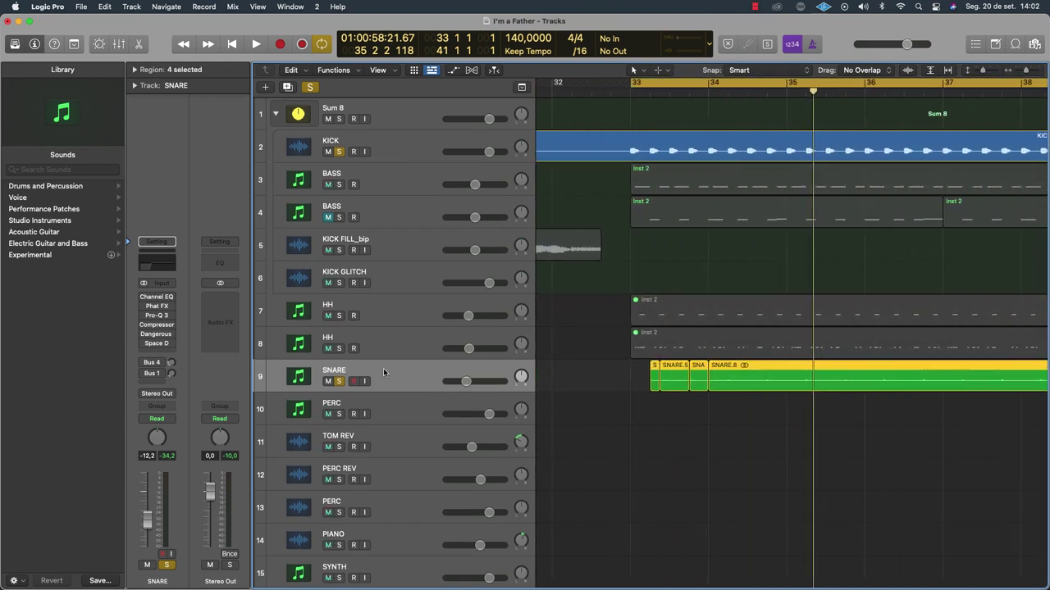
key(space)
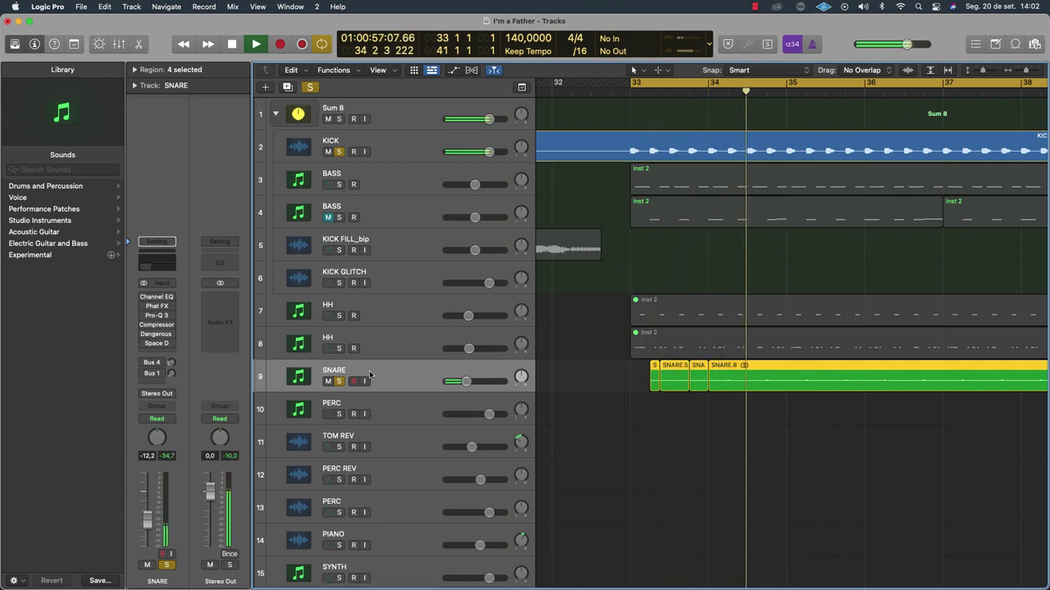
key(space)
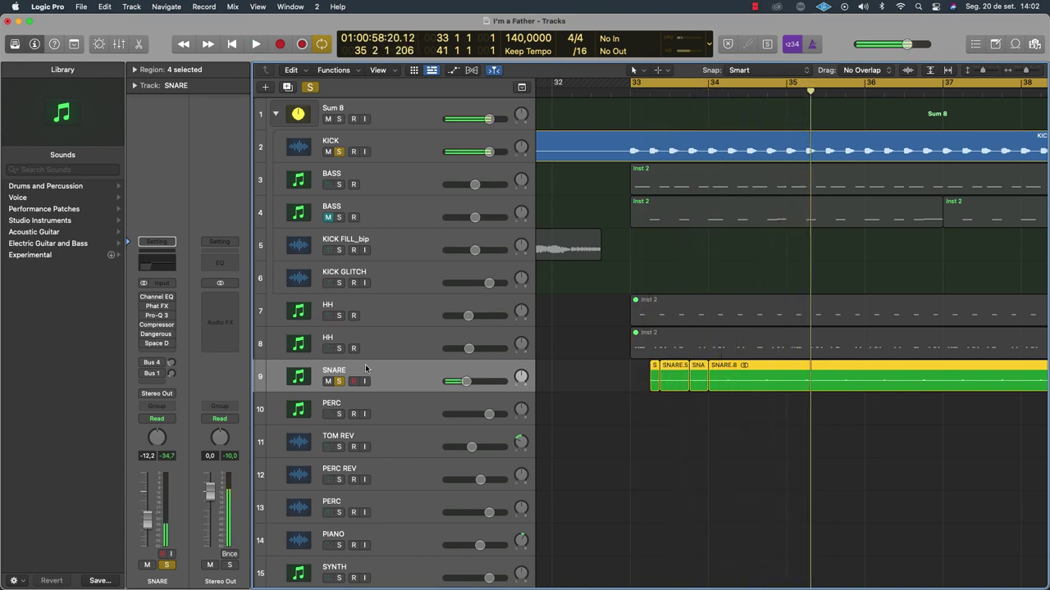
Open the snare's Channel EQ, switch it back on and play back the loop with the EQ active.
click(161, 267)
drag(382, 521, 503, 171)
click(24, 39)
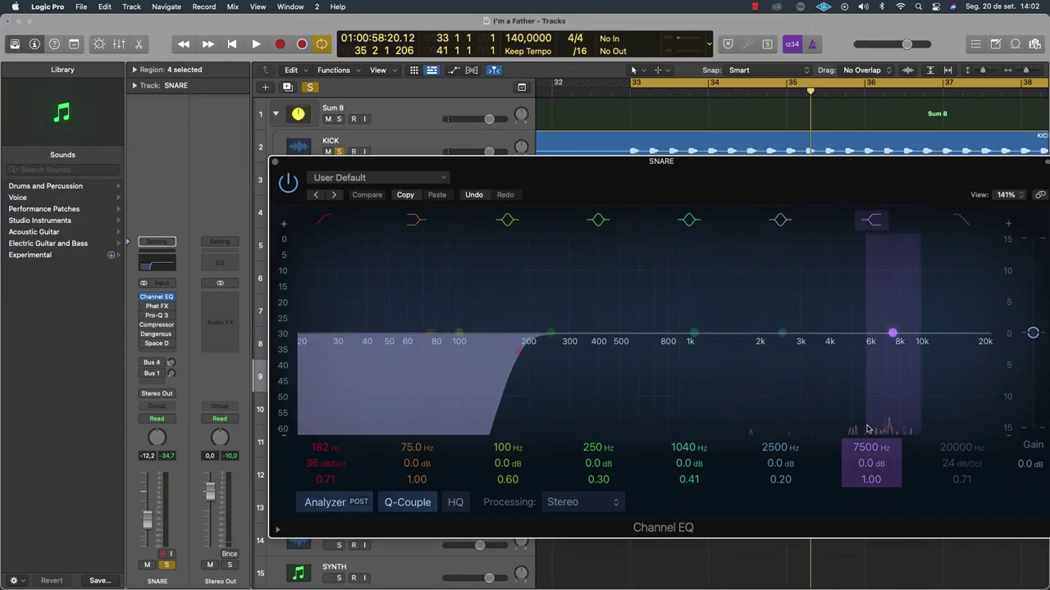
key(space)
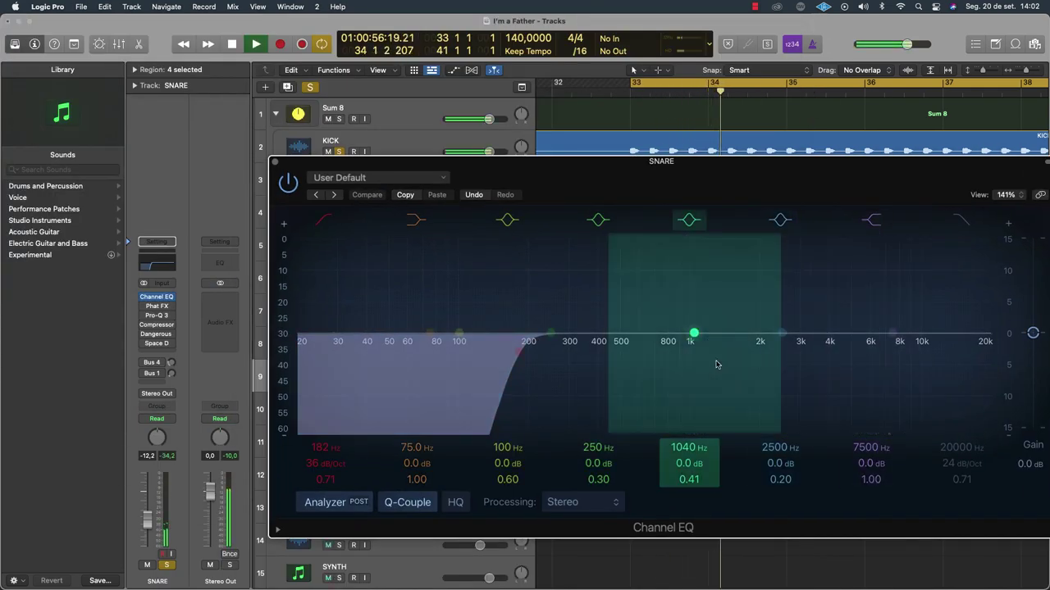
key(space)
Move the EQ window aside and examine the waveform of the first snare region at bar 33 beat 2 up close.
drag(693, 159, 688, 522)
key(super+Right)
key(super+Right)
key(super+Right)
key(super+Right)
key(super+Right)
key(super+Right)
key(super+Right)
key(super+Right)
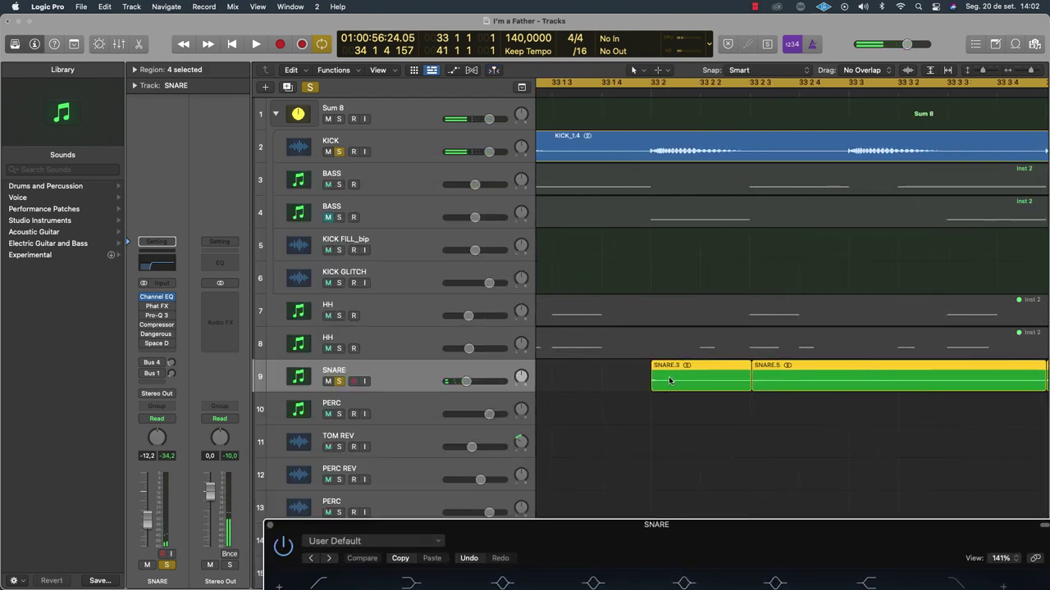
key(super+Down)
key(super+Down)
key(super+Down)
key(super+Down)
key(super+Down)
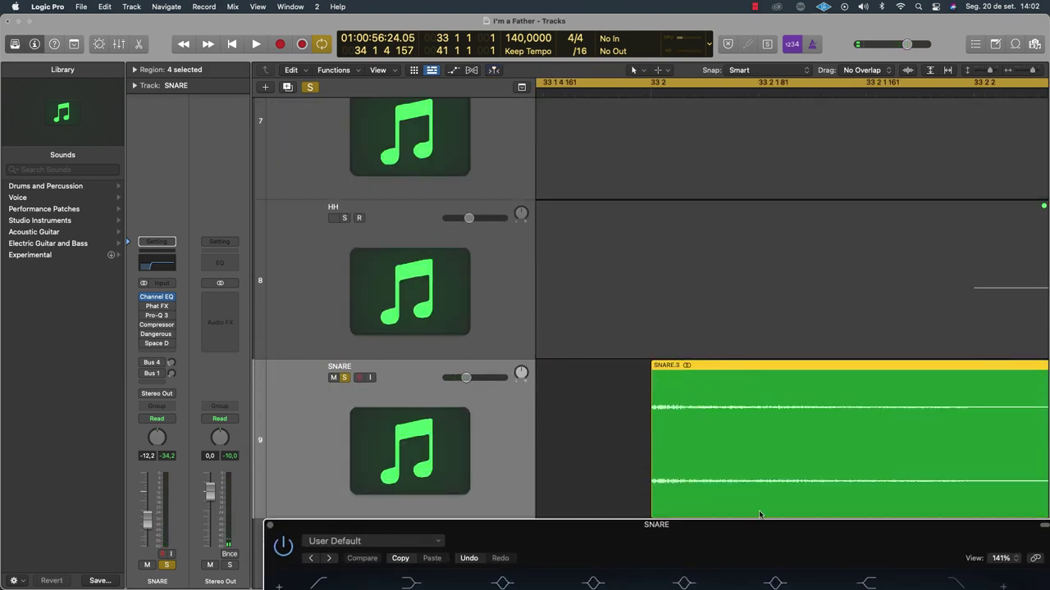
key(super+Up)
key(super+Up)
key(super+Up)
key(super+Up)
key(super+Up)
key(super+Left)
key(super+Left)
key(super+Left)
key(super+Left)
key(super+Left)
key(super+Left)
key(super+Left)
key(super+Left)
Play back the snare with the Channel EQ curve in full view, stop, and close the EQ window.
drag(722, 540, 649, 116)
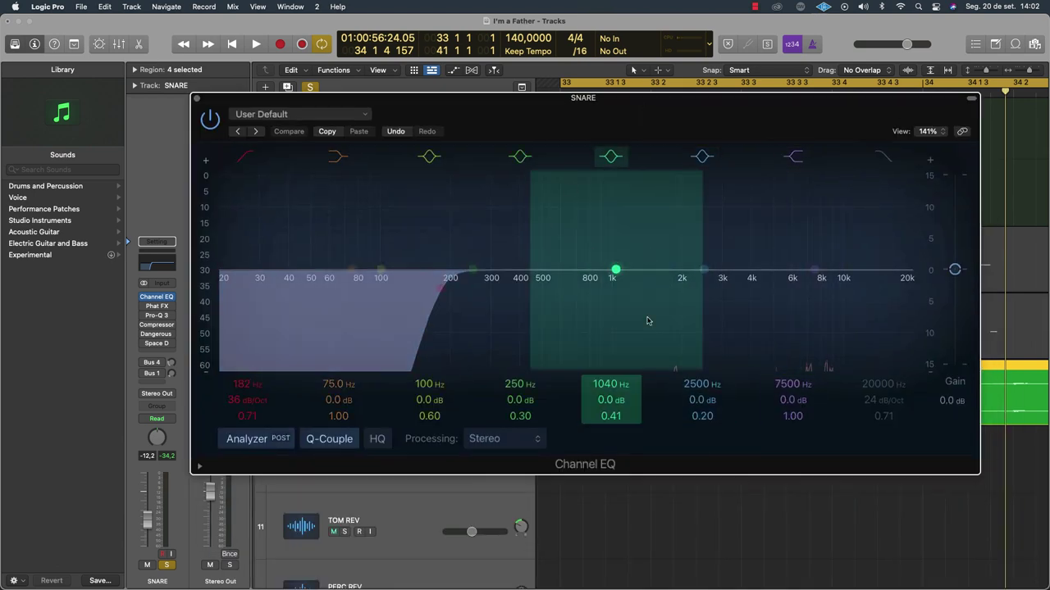
key(space)
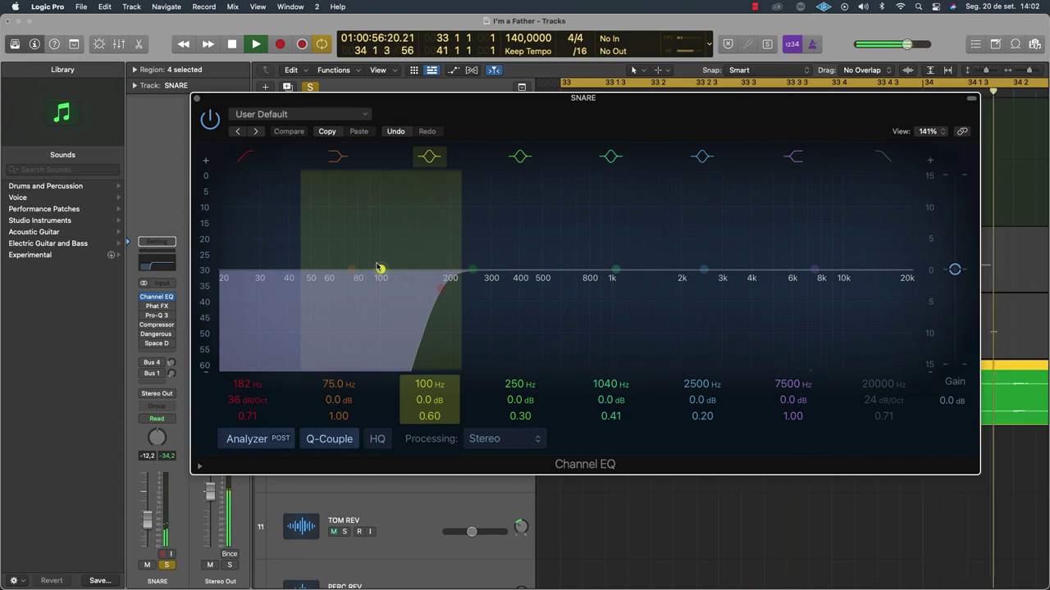
key(space)
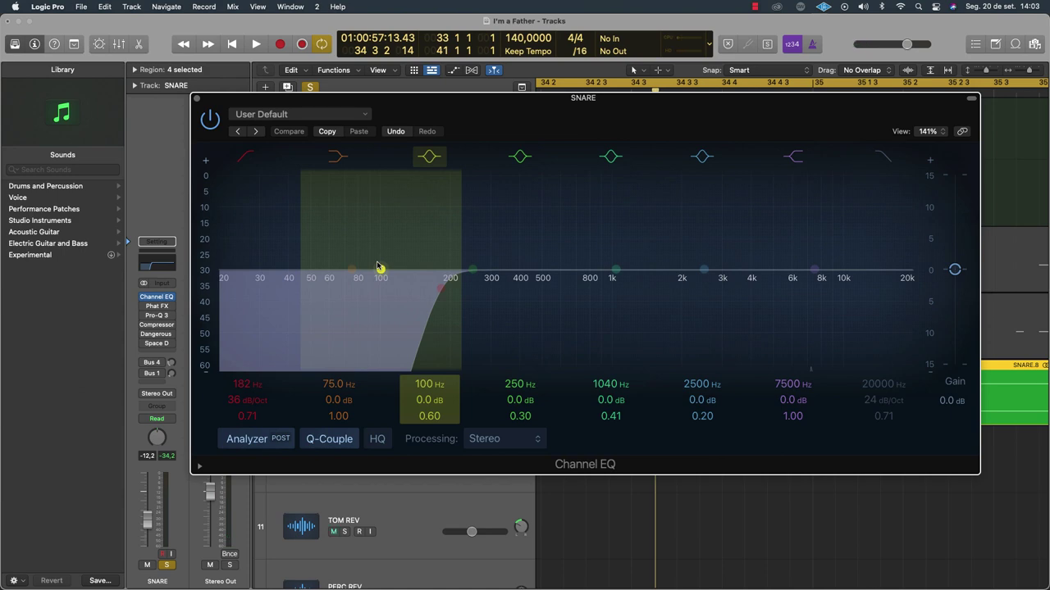
click(198, 99)
Resume playback of the loop, and take the SNARE and KICK tracks out of solo.
key(space)
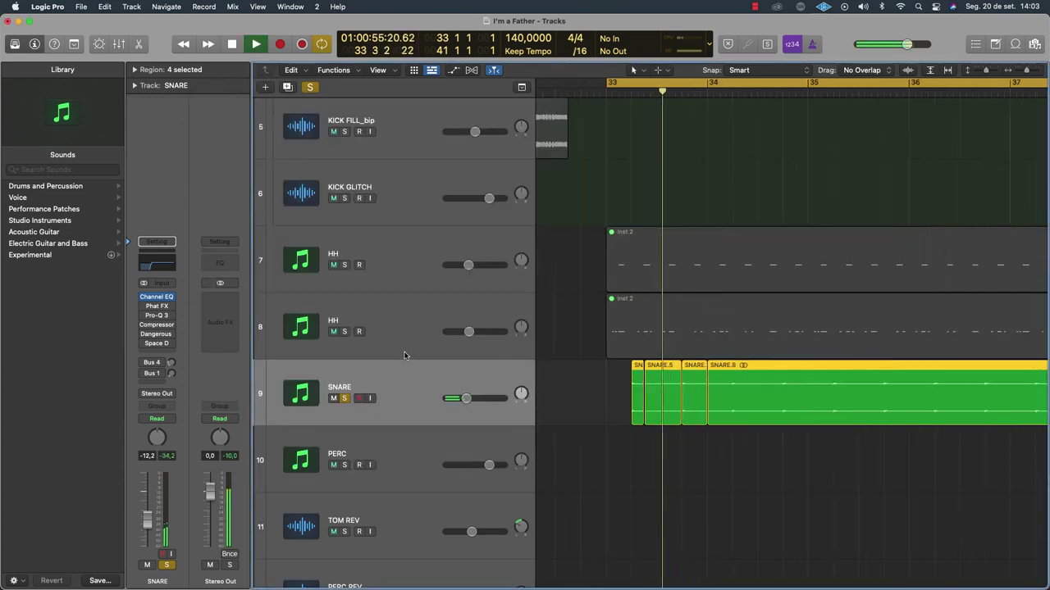
click(344, 398)
ctrl+alt+click(572, 383)
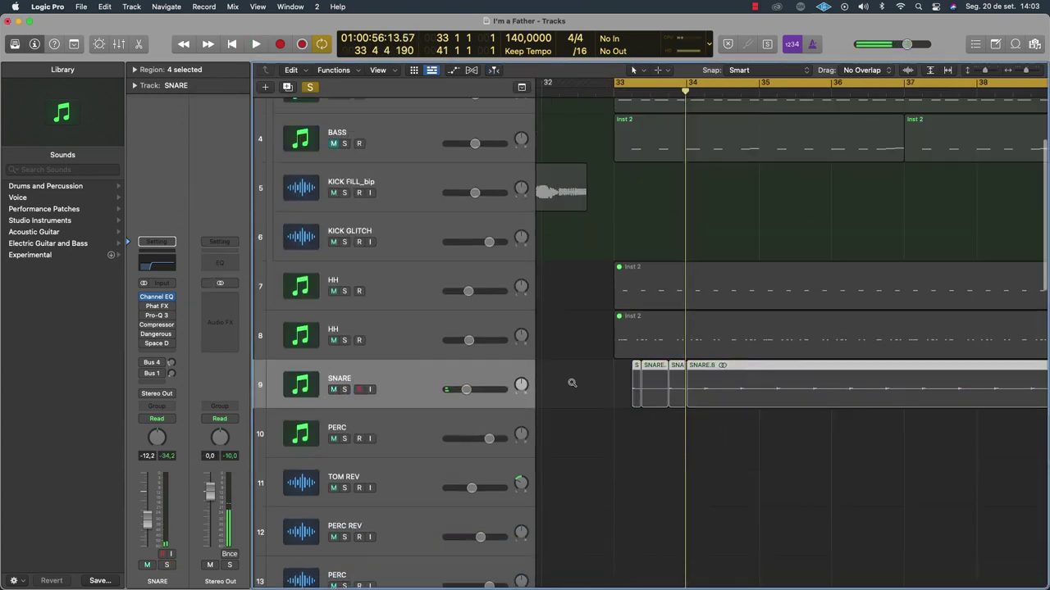
scroll(572, 383, down, 5)
click(325, 123)
Play the full arrangement from around bar 28 through the drop at bar 33 to judge the snare in context.
scroll(835, 202, left, 4)
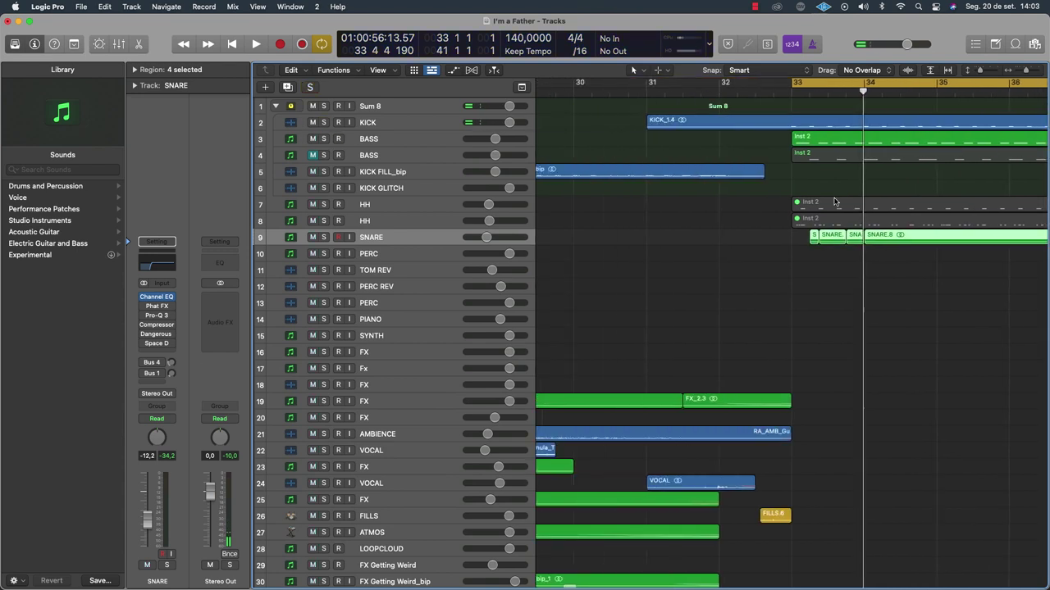
scroll(834, 202, left, 5)
click(799, 90)
key(space)
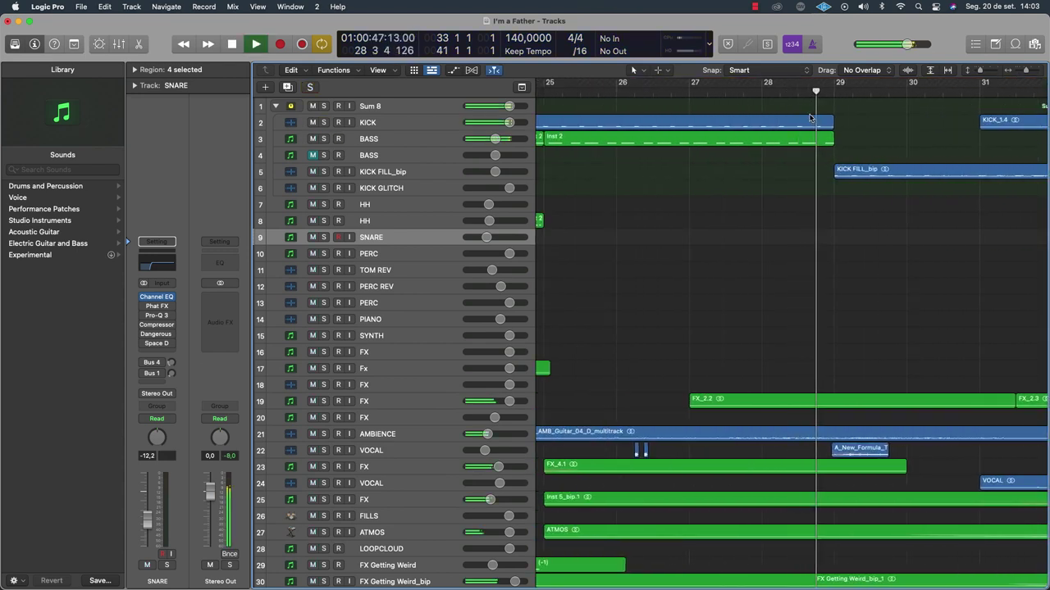
scroll(810, 118, right, 5)
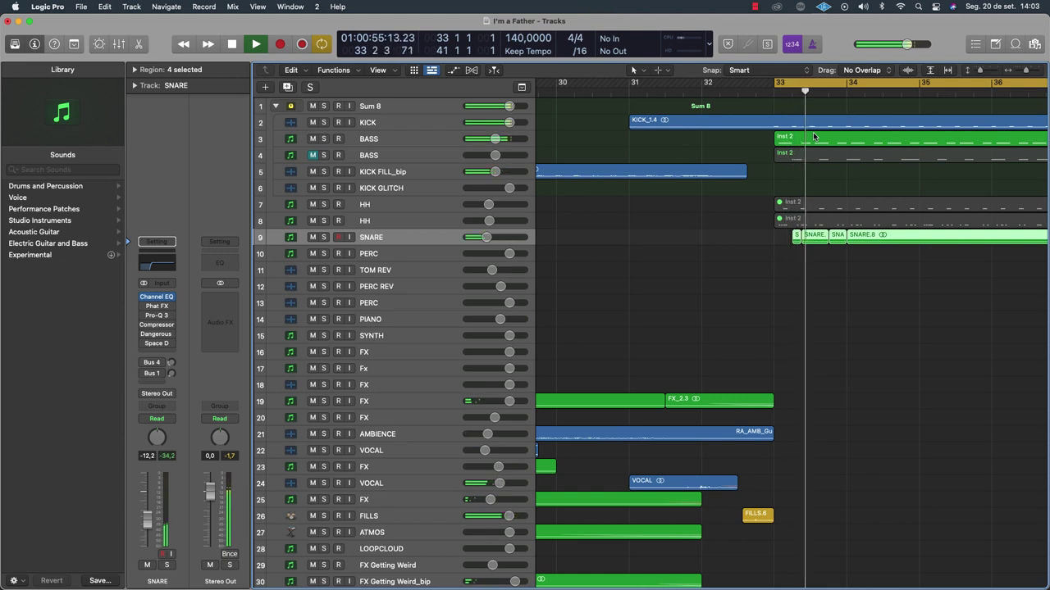
scroll(815, 148, right, 5)
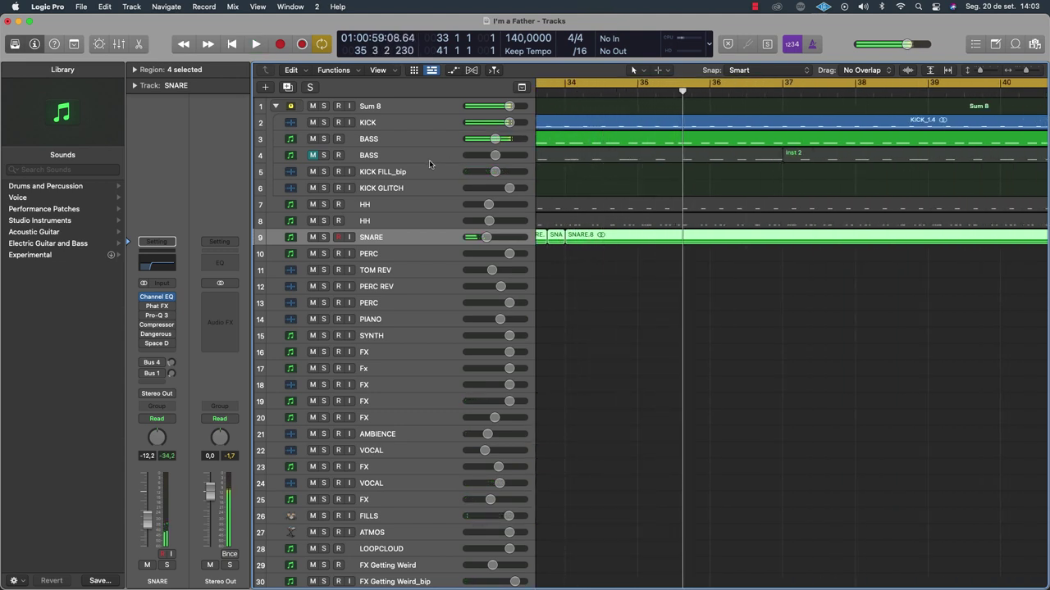
Solo the SNARE and KICK tracks again and open the snare's Phat FX plug-in.
click(324, 237)
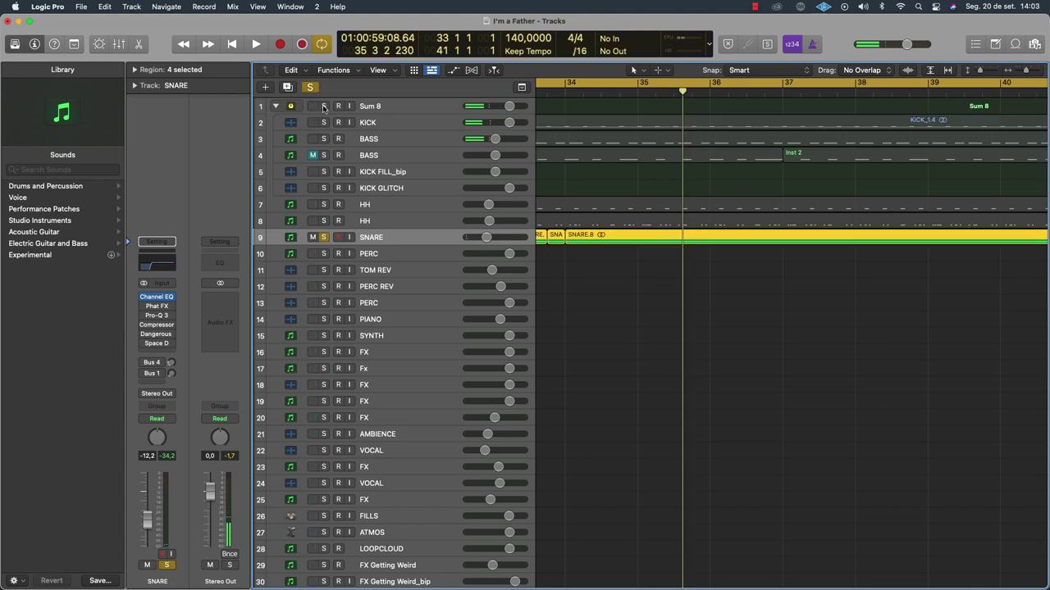
key(space)
click(157, 306)
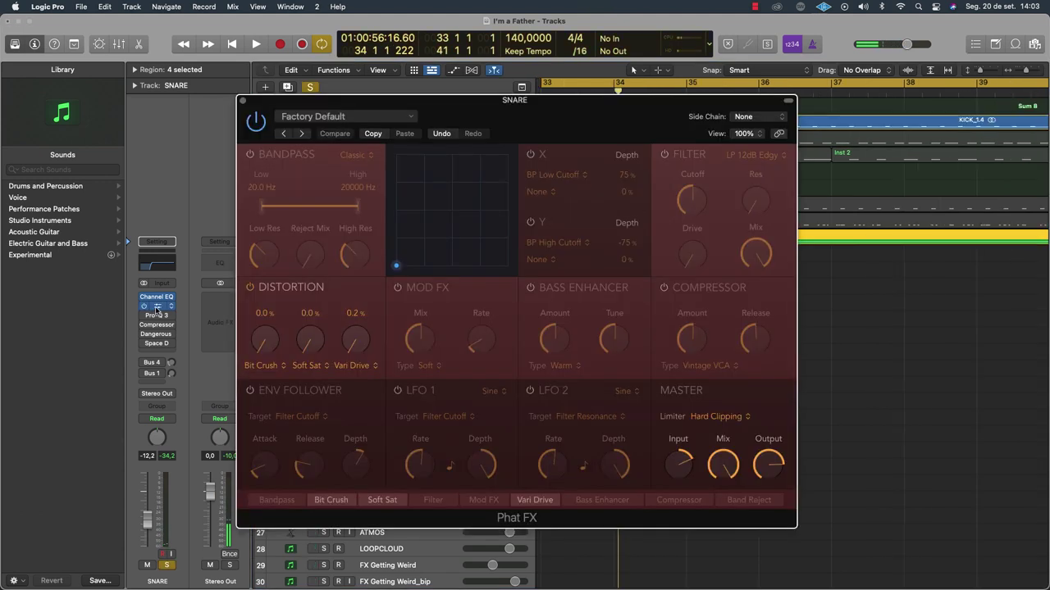
drag(436, 111, 415, 78)
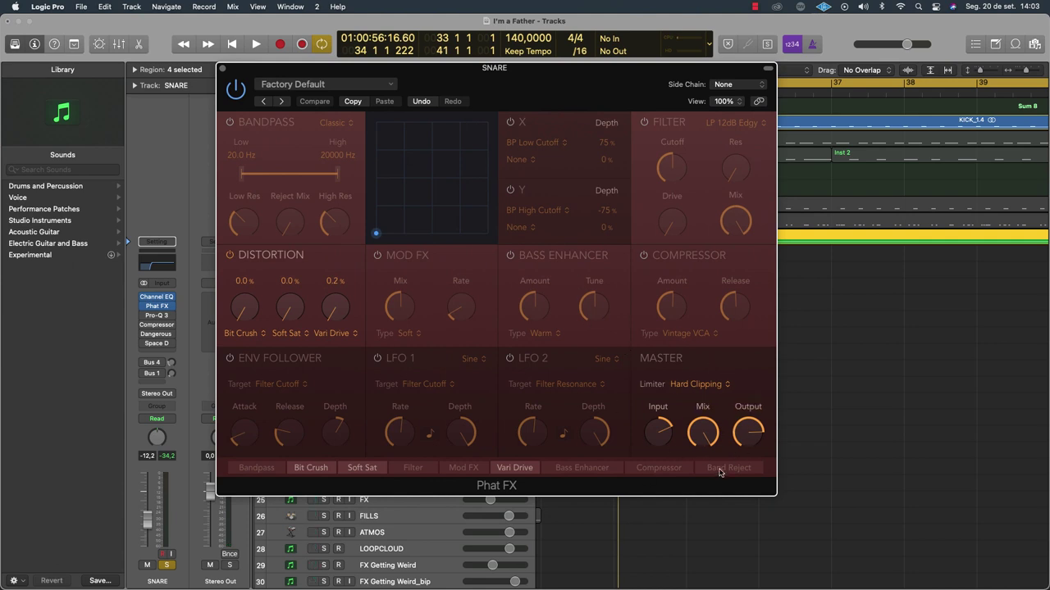
Examine the limiter types in Phat FX's Master section without changing the Hard Clipping setting.
mouse_move(691, 436)
click(687, 386)
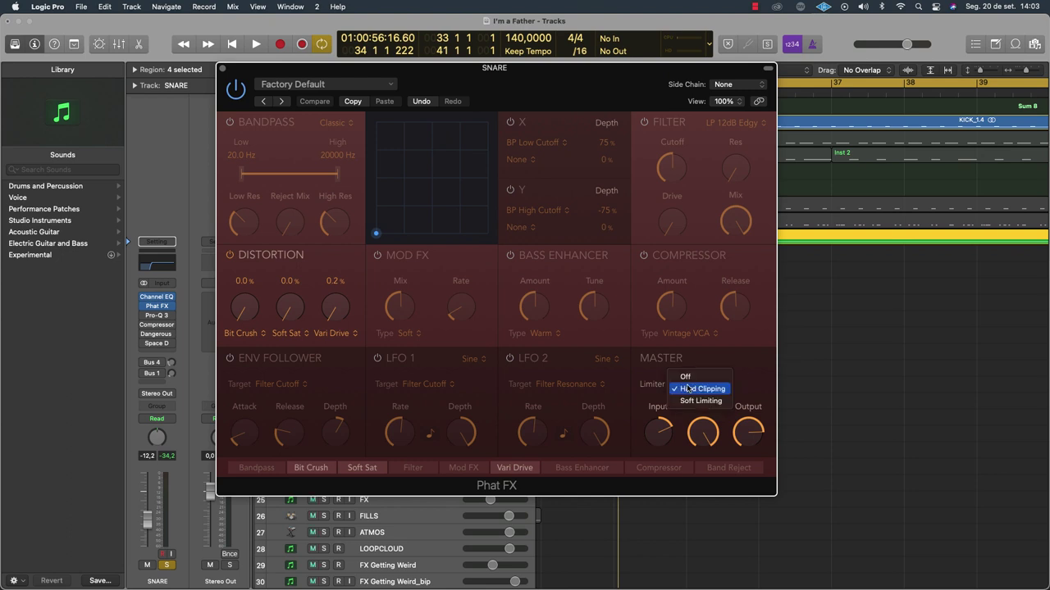
click(740, 361)
Switch to Safari and show the Wikipedia clipping waveform diagram from the hard and soft clipping image results.
mouse_move(424, 574)
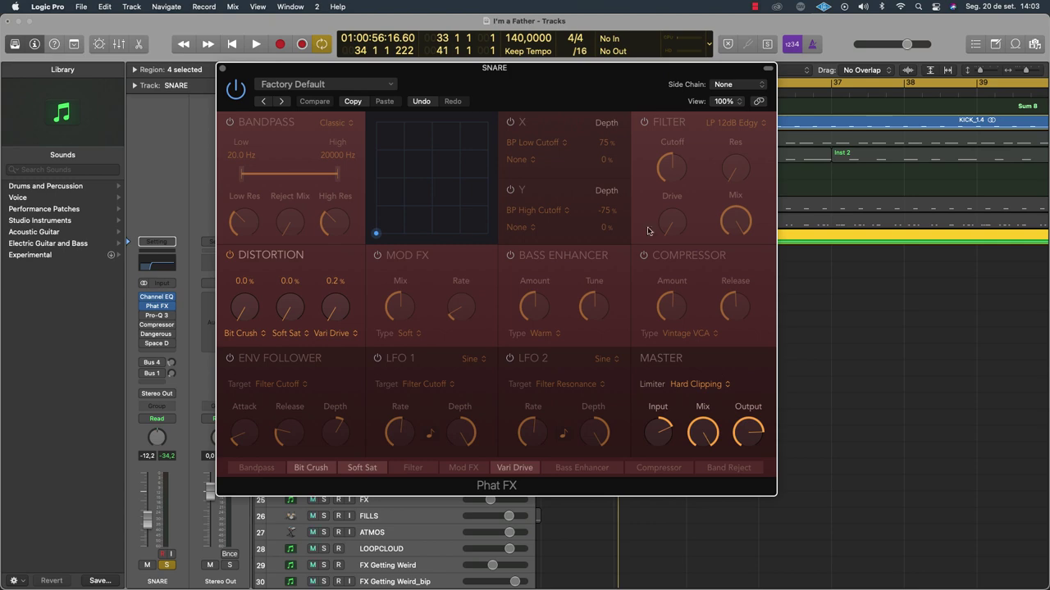
mouse_move(246, 584)
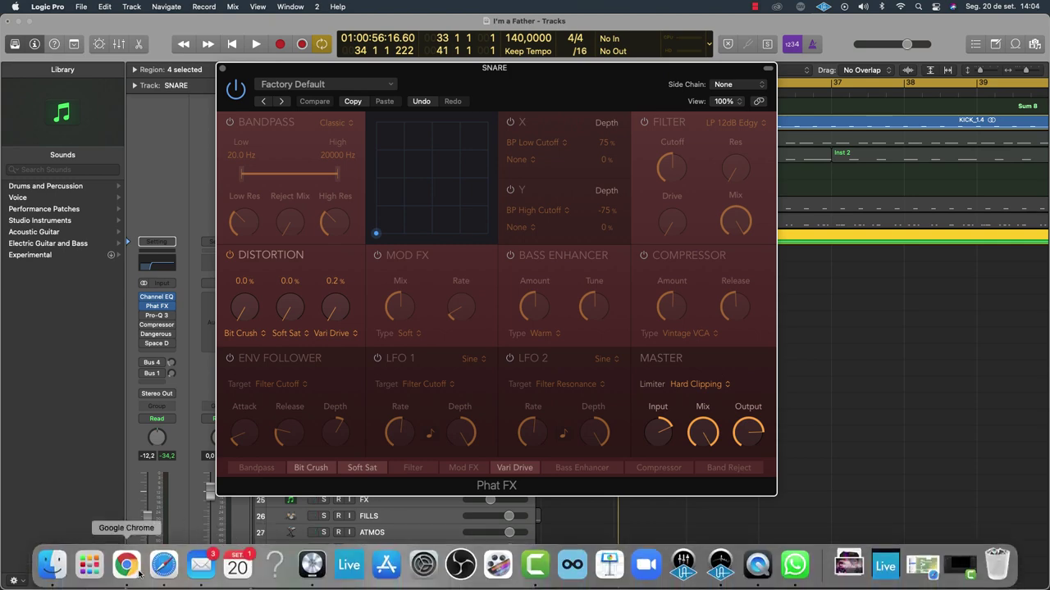
click(163, 564)
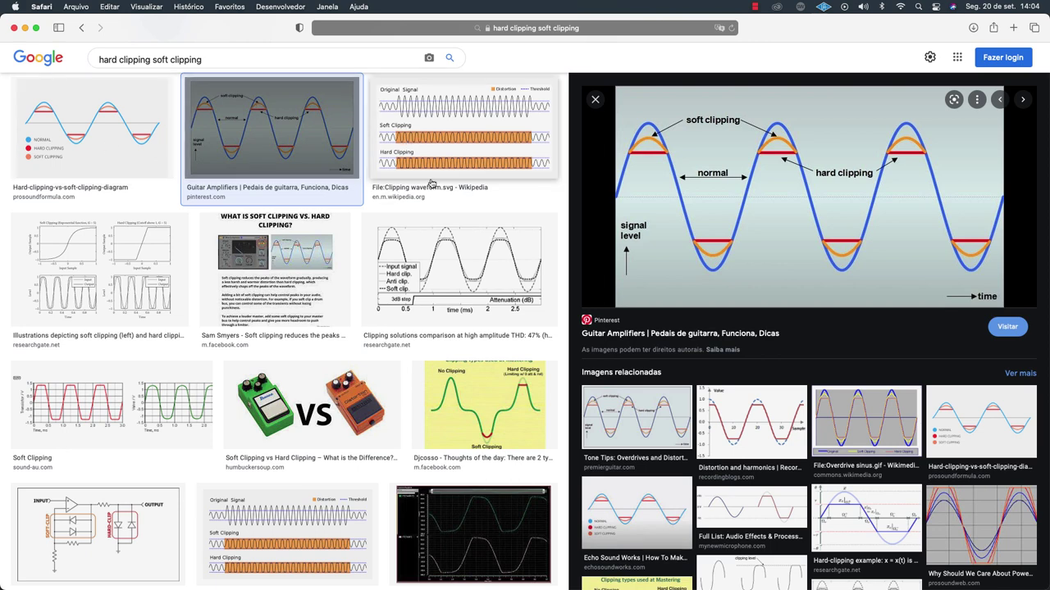
click(432, 104)
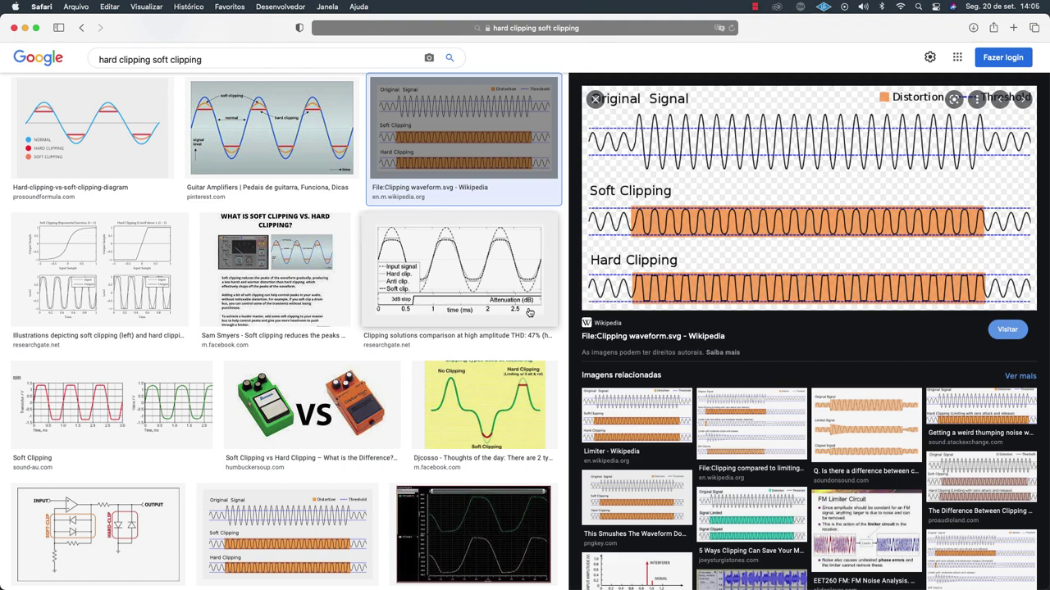
View the "What is soft clipping vs. hard clipping?" image and its Facebook source page, and return to the image results.
click(244, 263)
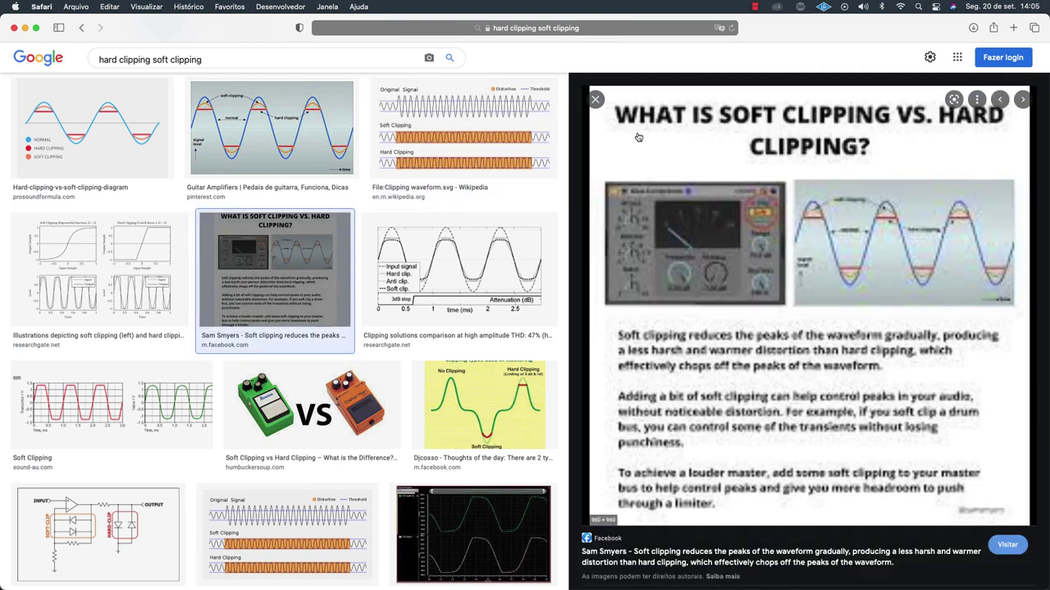
click(757, 385)
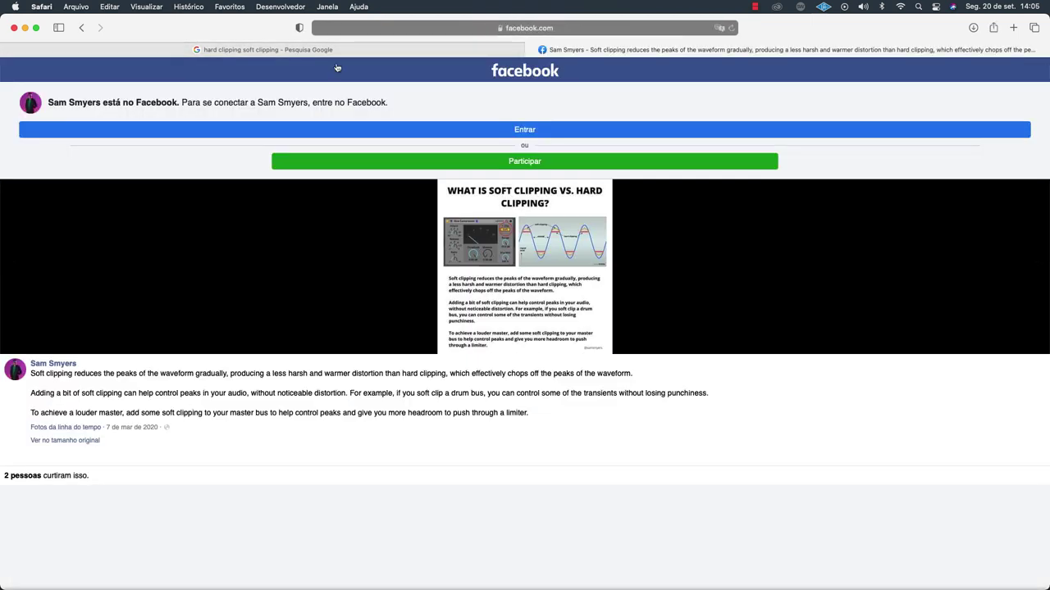
click(79, 29)
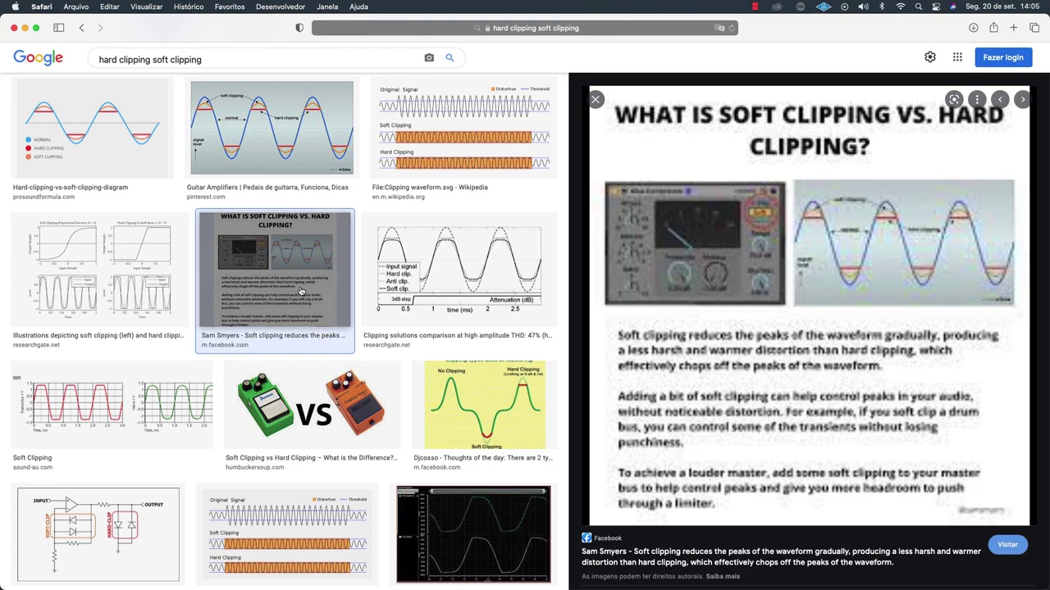
Look through further image results for diagrams comparing hard clipping and soft clipping.
scroll(482, 332, down, 10)
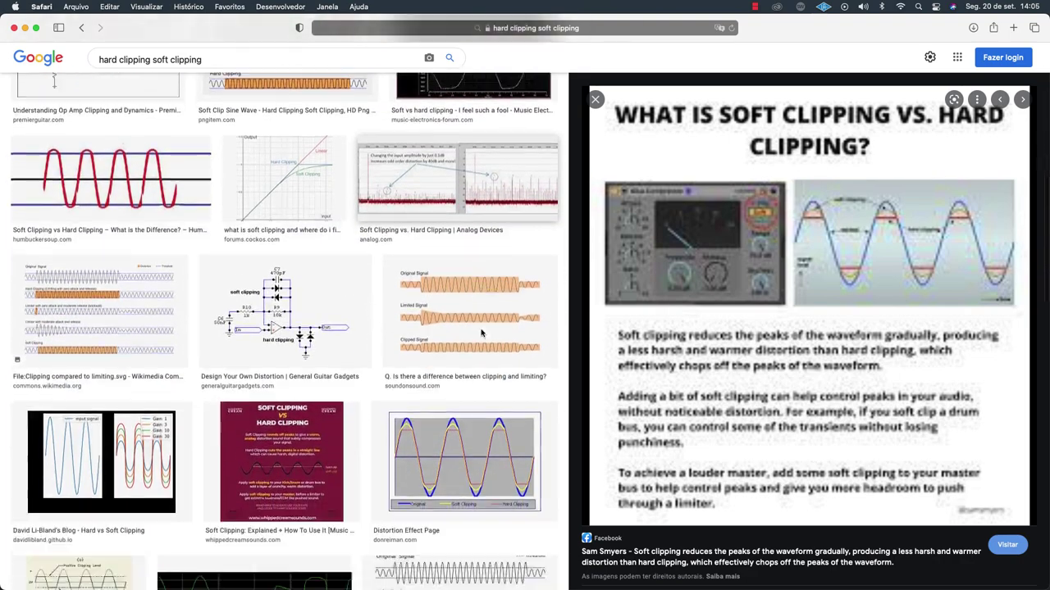
scroll(482, 332, down, 10)
scroll(481, 332, up, 5)
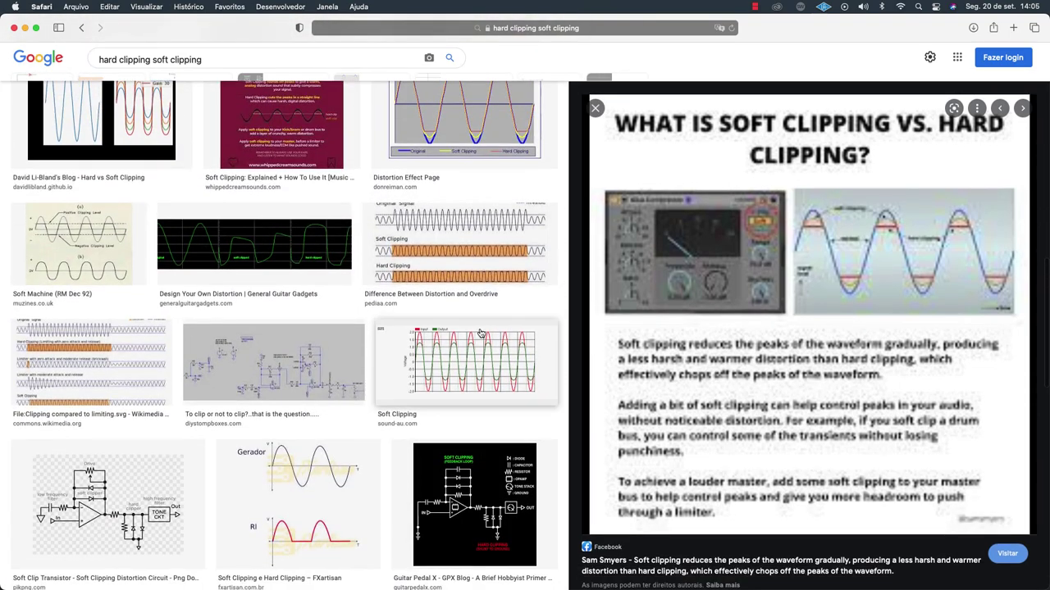
scroll(481, 330, down, 4)
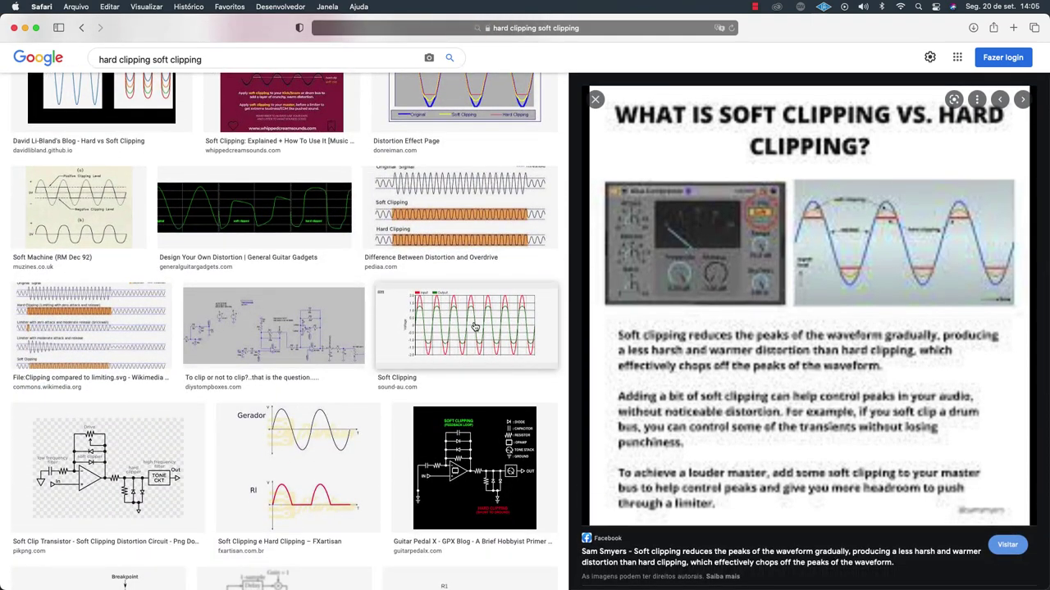
Open the integraudio.com clipper plugin article and look through its reviews from StandardCLIP through Saturate and Classic Clipper to JST Clip.
scroll(474, 327, up, 10)
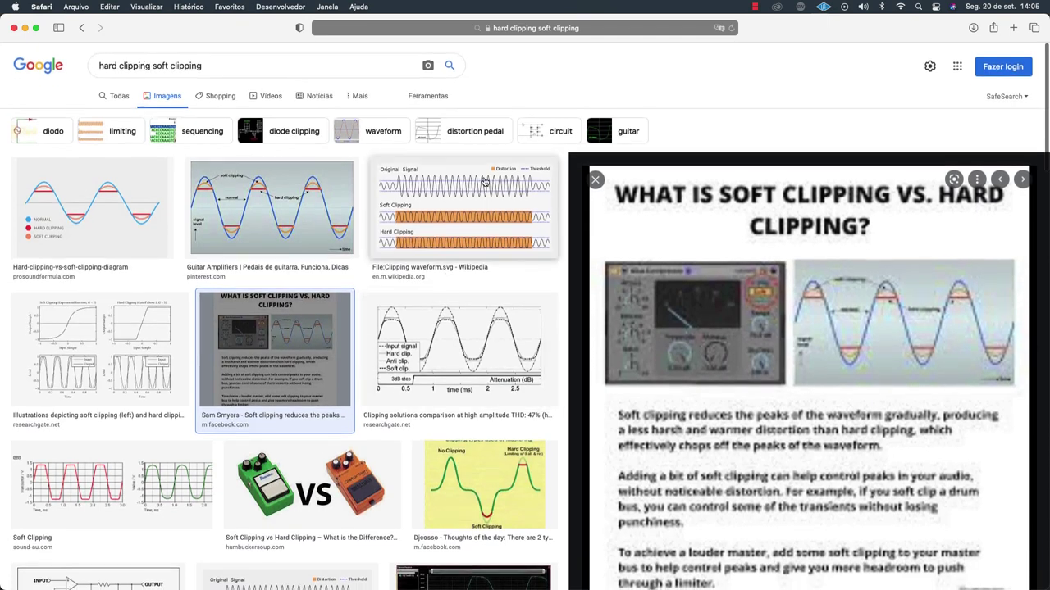
click(555, 30)
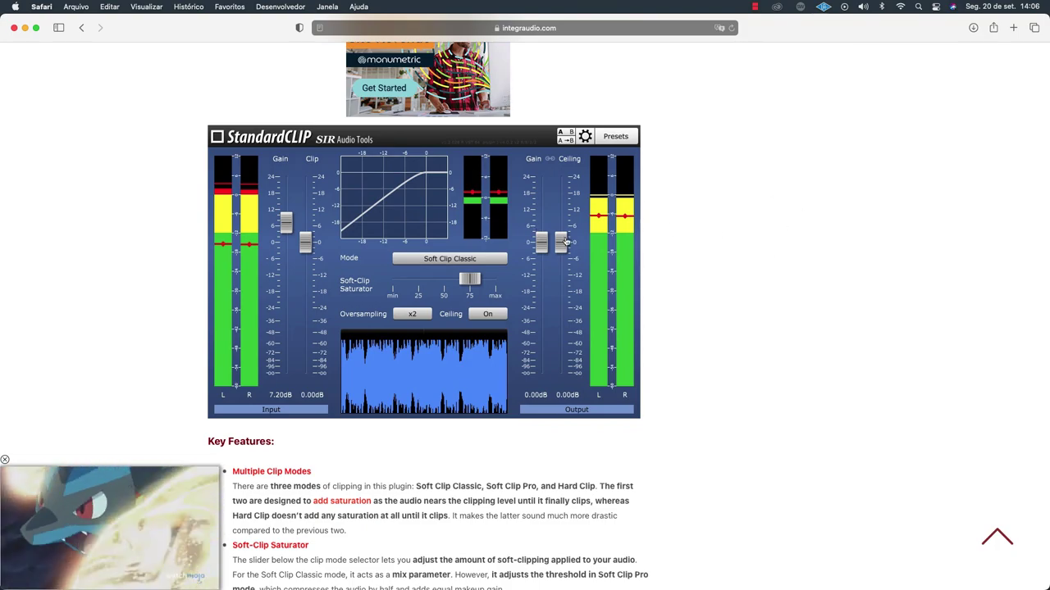
scroll(563, 242, down, 10)
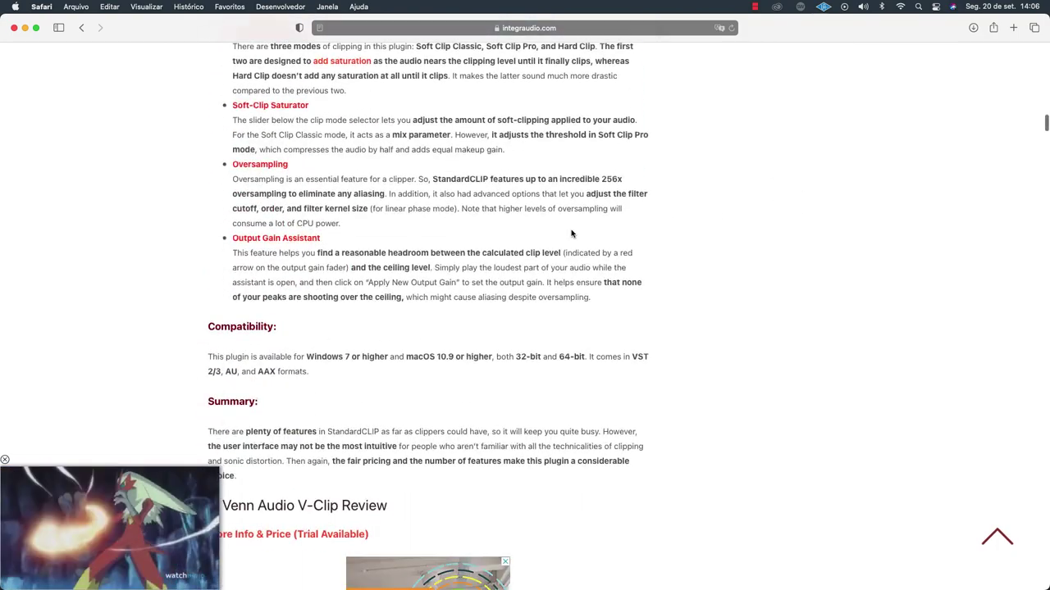
scroll(572, 234, down, 15)
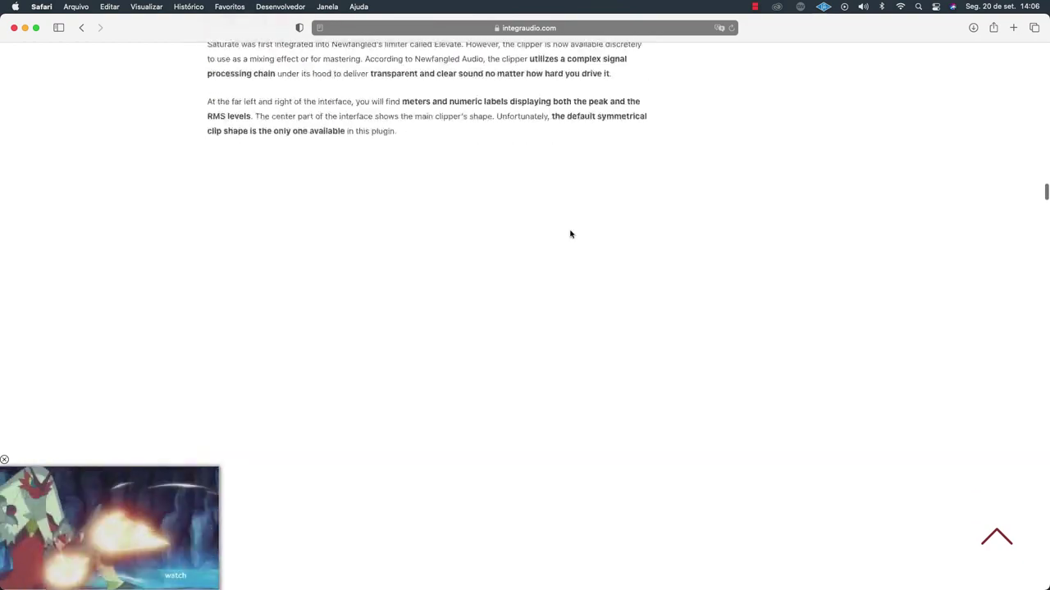
scroll(567, 232, up, 3)
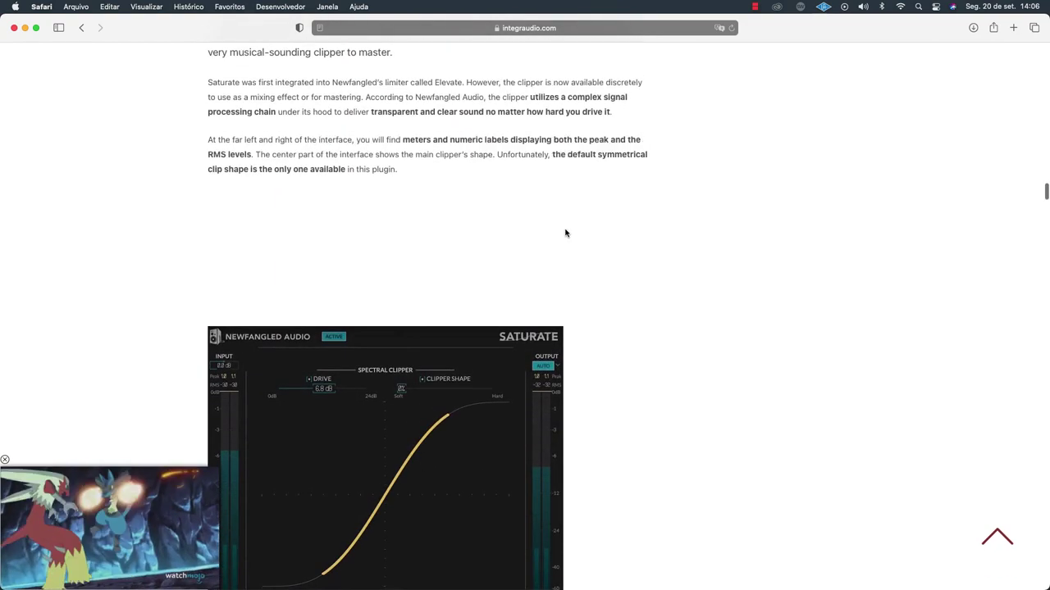
scroll(579, 348, down, 20)
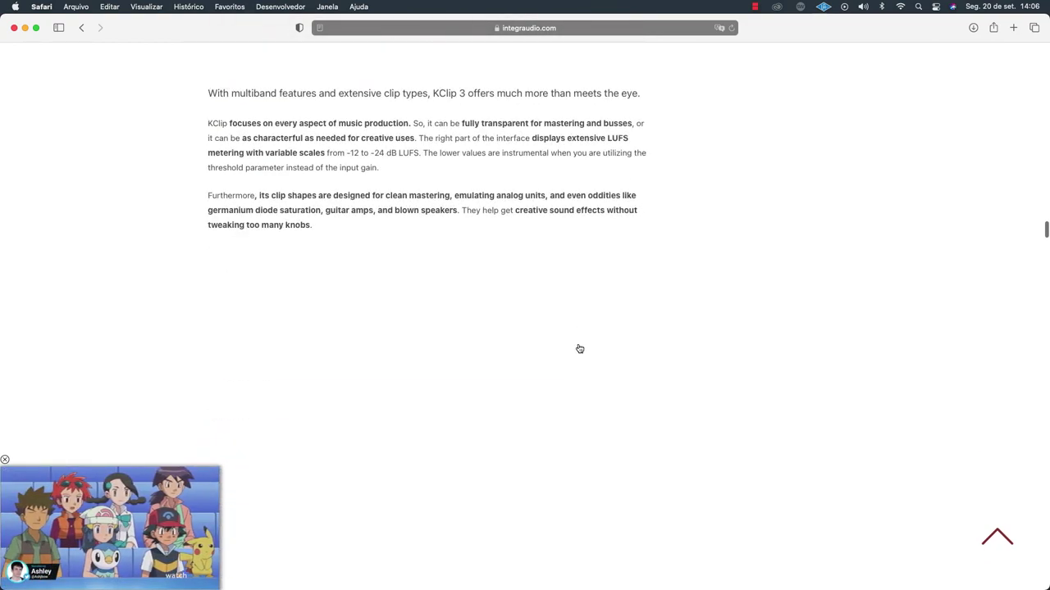
scroll(579, 349, down, 5)
scroll(578, 347, down, 15)
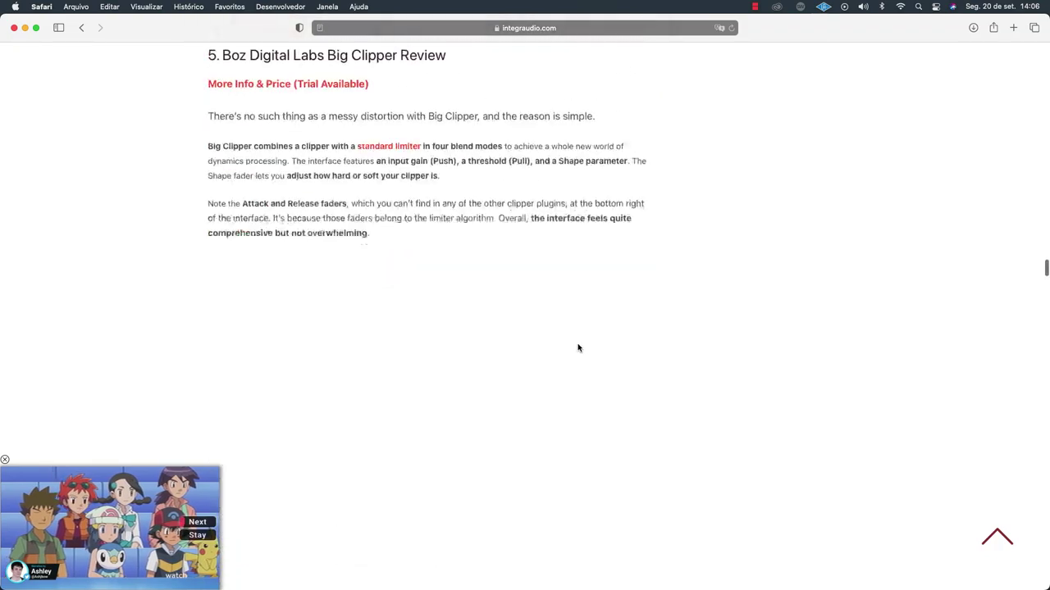
scroll(578, 349, down, 15)
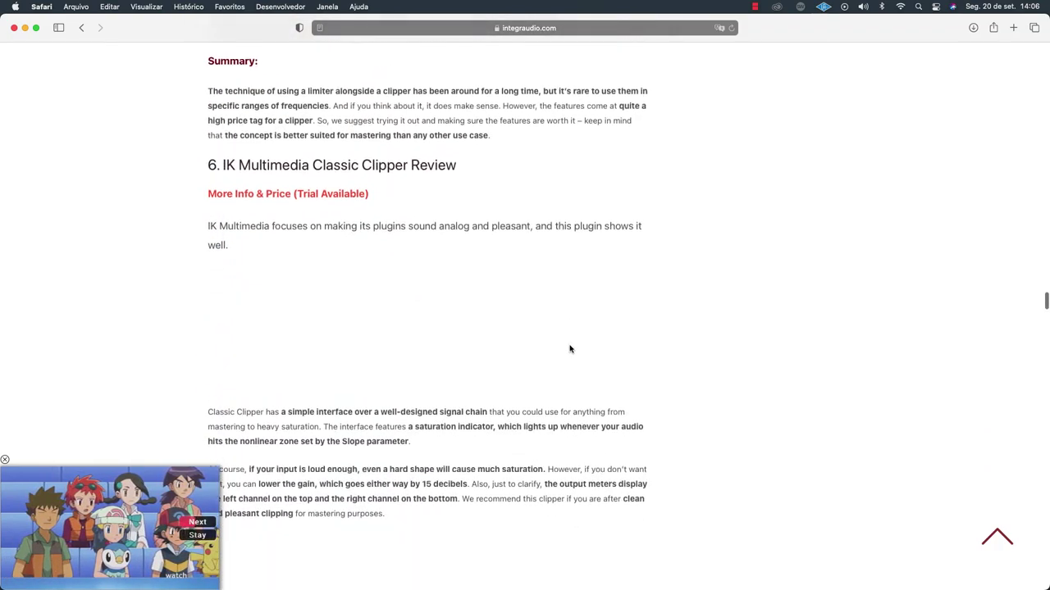
scroll(532, 358, down, 1)
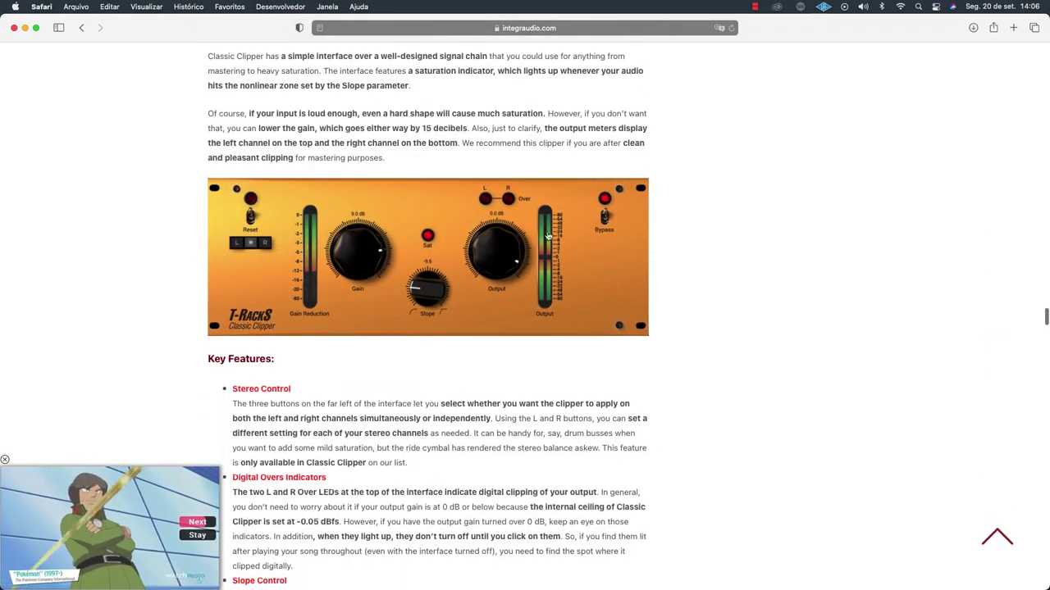
scroll(648, 282, down, 15)
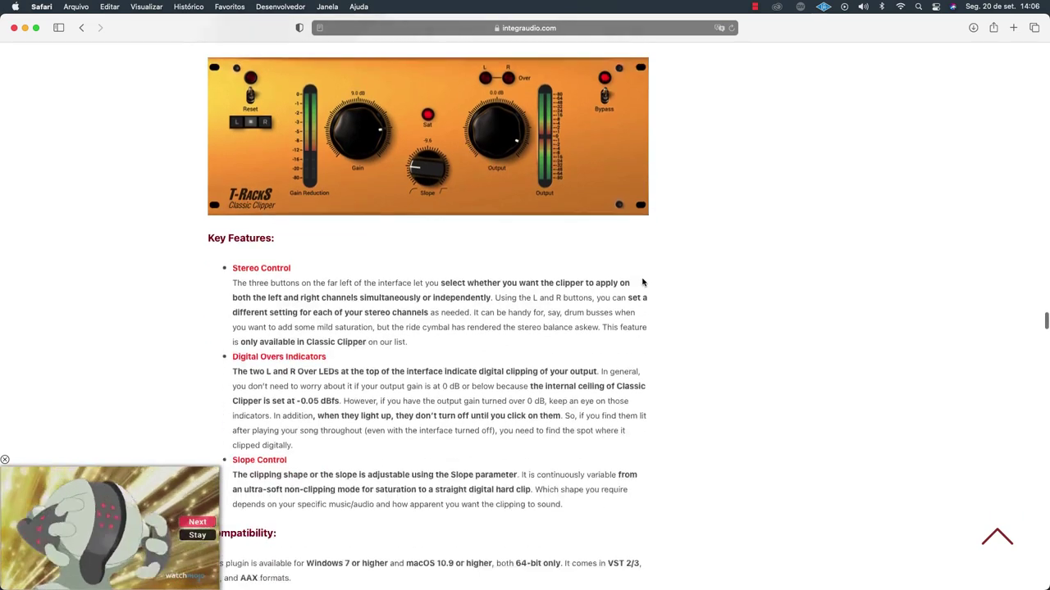
scroll(642, 282, down, 6)
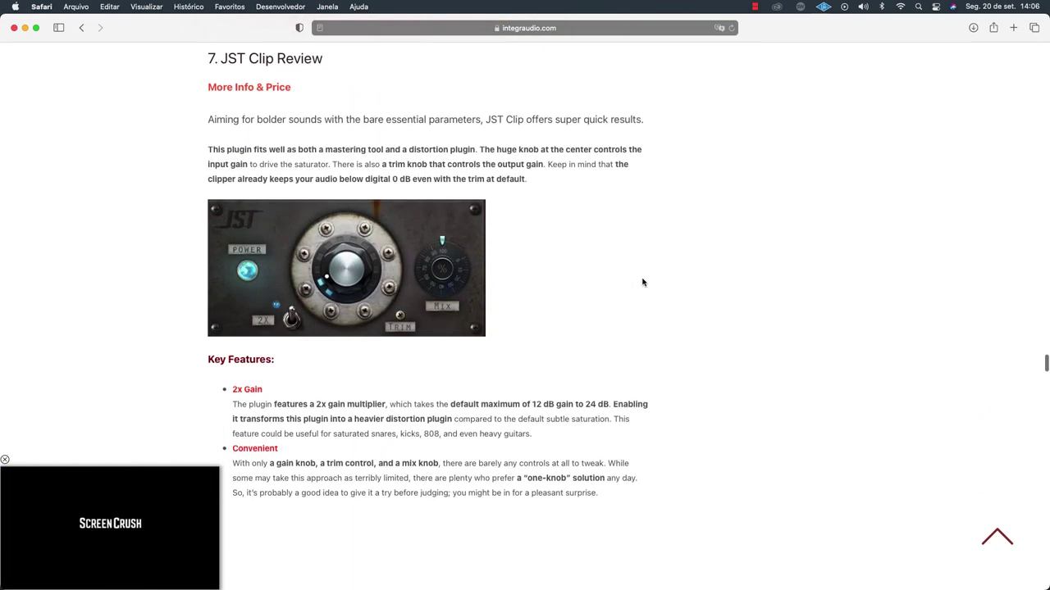
scroll(698, 257, down, 12)
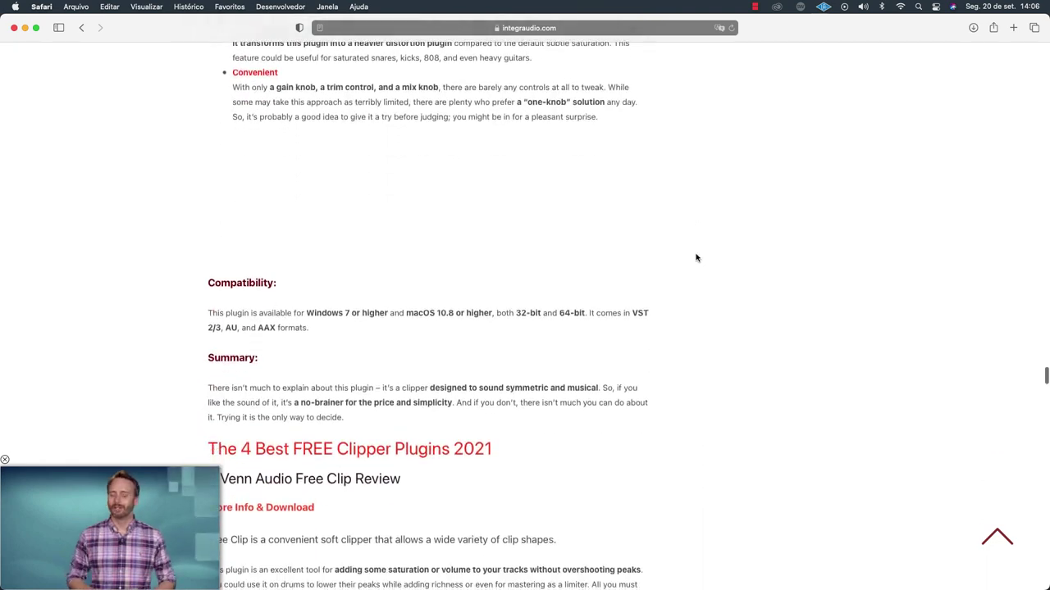
Look through the article's free clipper plugins, including Venn Audio Free Clip and the Nembrini Audio LoFi plugin.
scroll(693, 260, down, 7)
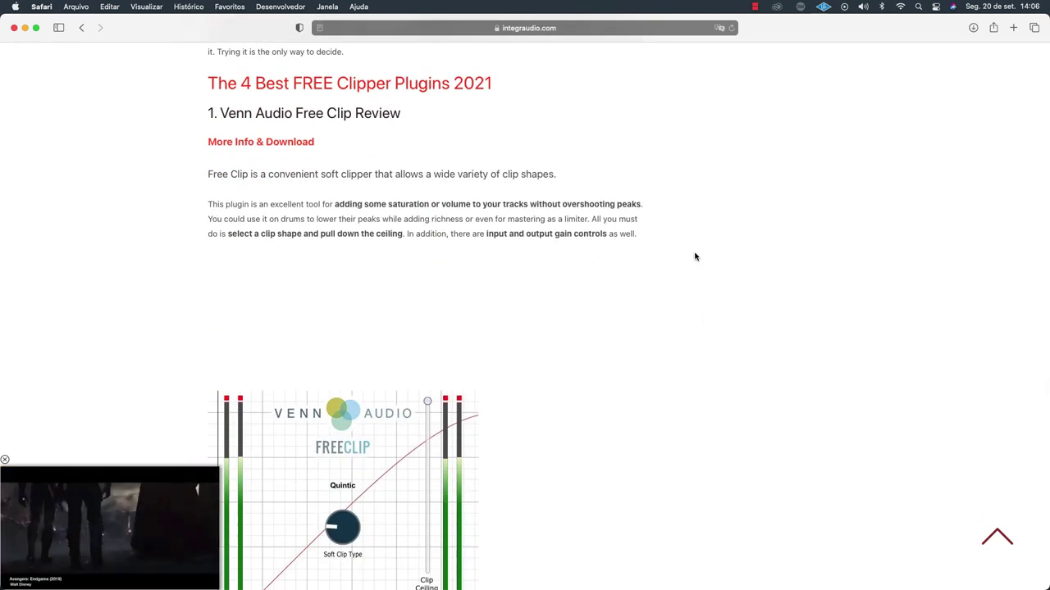
scroll(692, 259, down, 5)
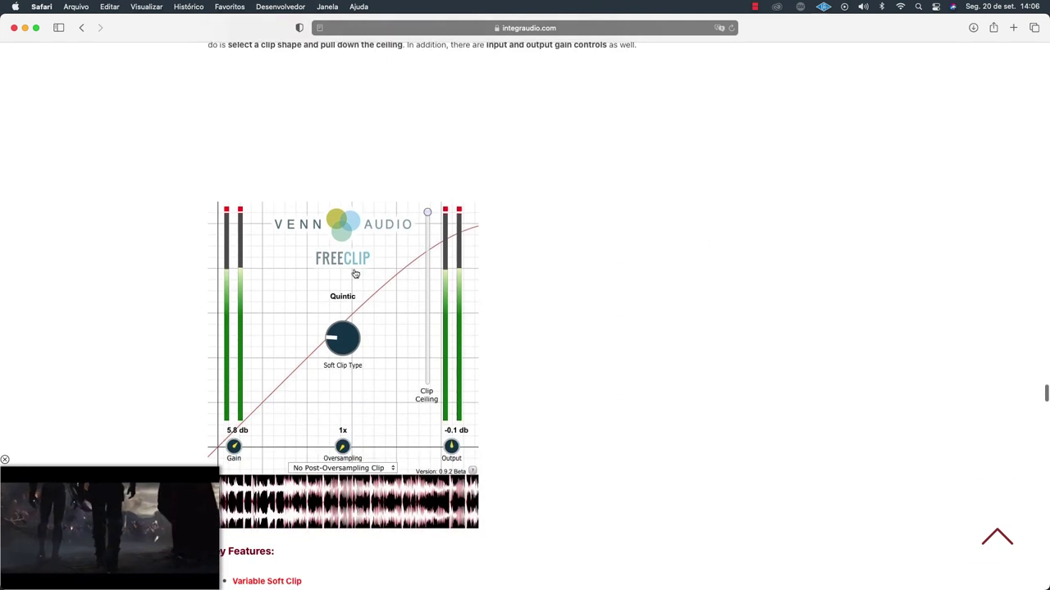
scroll(410, 238, down, 5)
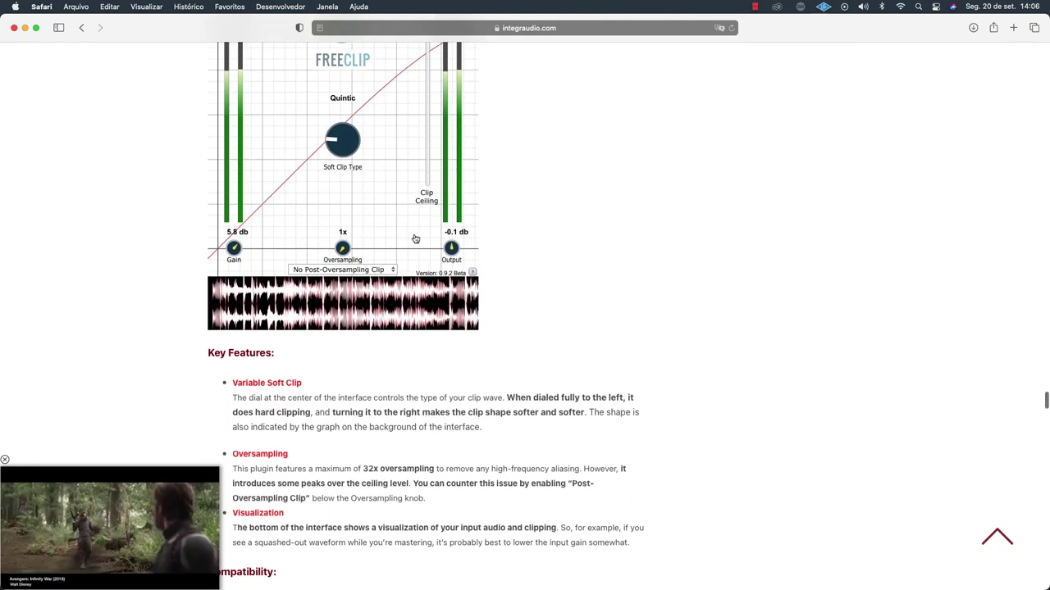
scroll(344, 184, up, 11)
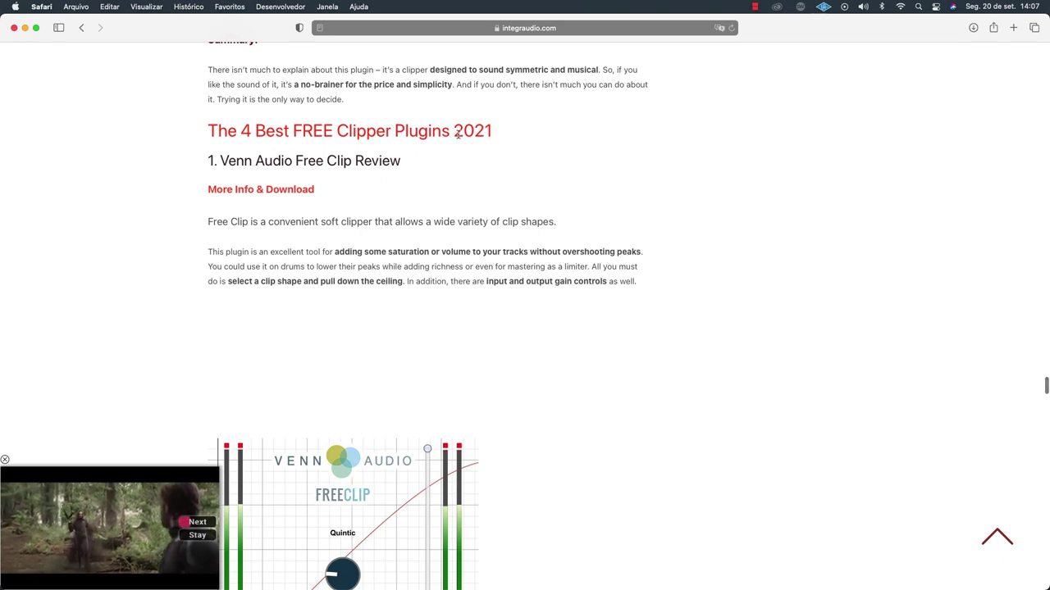
scroll(328, 189, up, 15)
scroll(498, 251, down, 5)
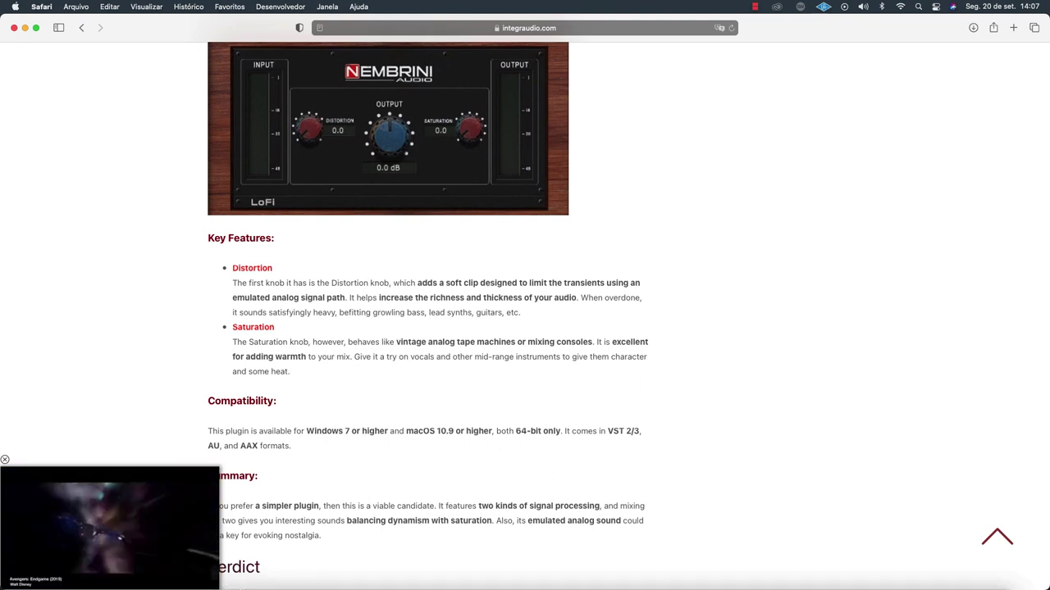
Switch back to Logic Pro and inspect the Master limiter options of the snare's Phat FX, keeping Hard Clipping.
mouse_move(180, 586)
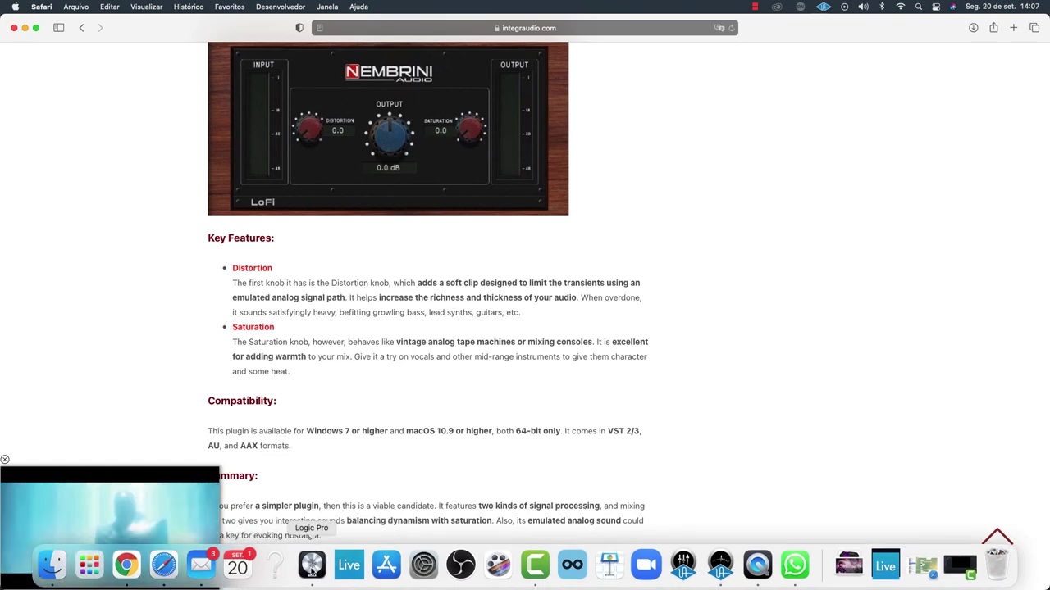
click(313, 568)
drag(422, 83, 319, 72)
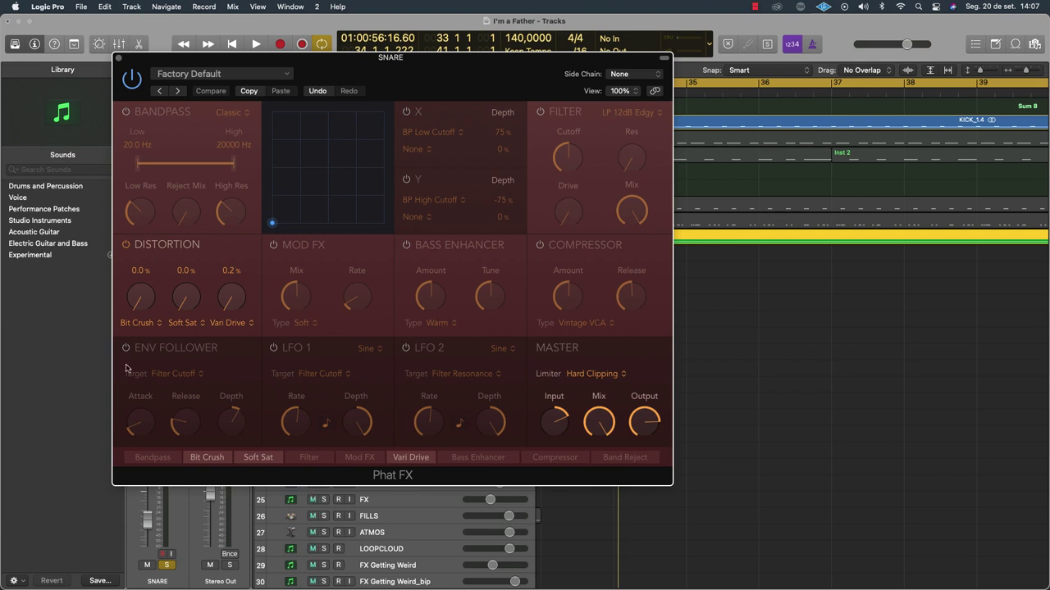
click(600, 375)
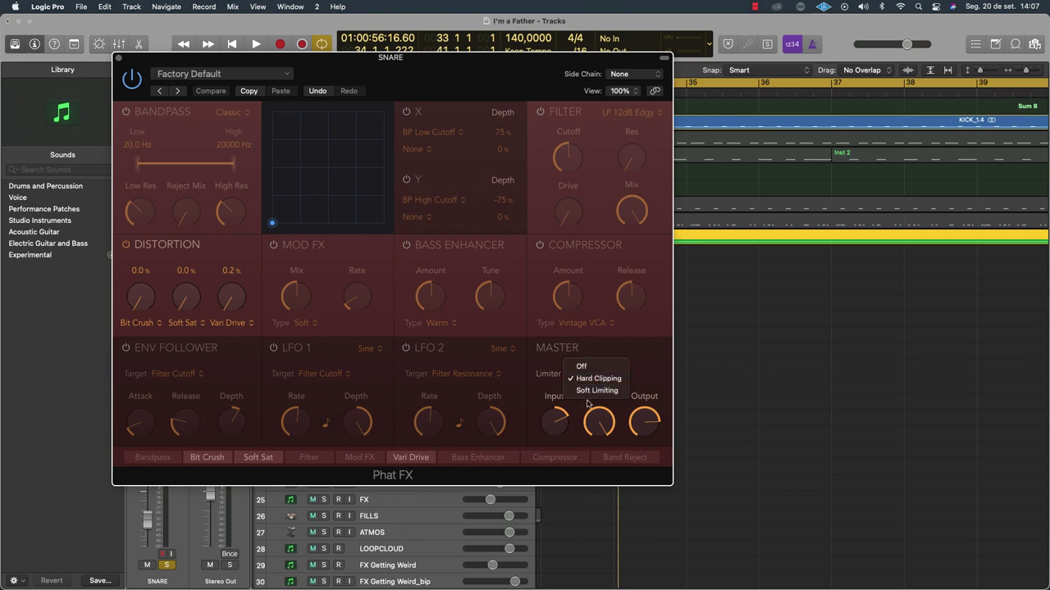
click(642, 352)
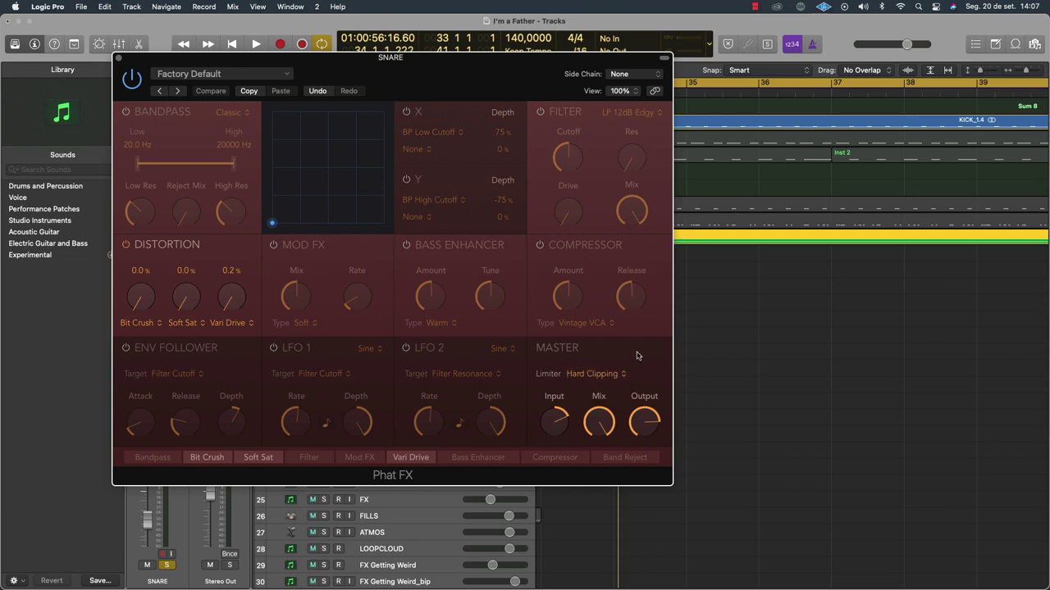
Play the kick and snare to compare the sound with Phat FX bypassed and enabled, leaving it enabled.
drag(396, 81, 487, 323)
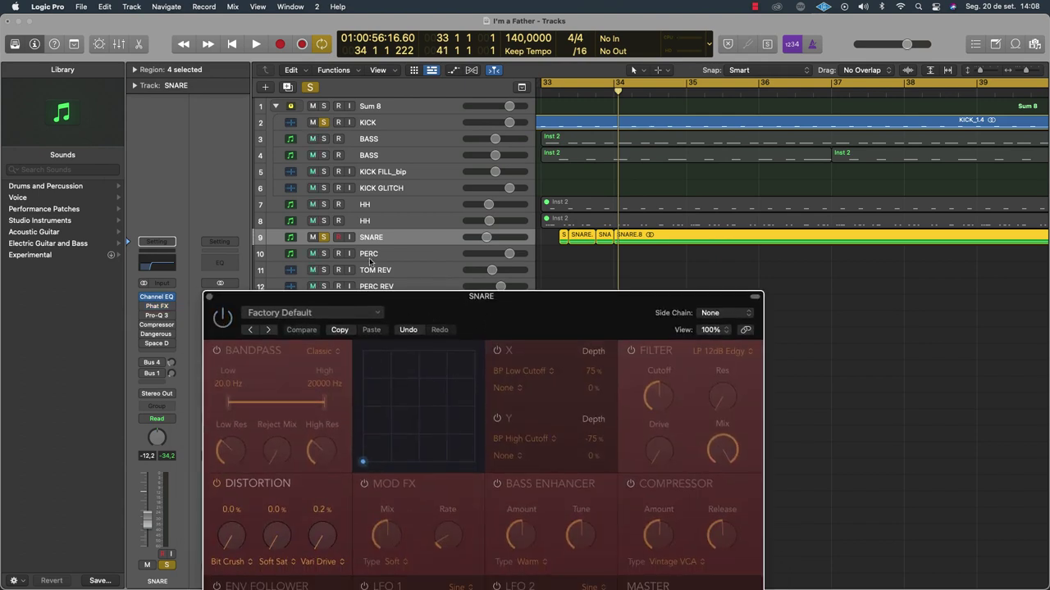
key(space)
click(334, 301)
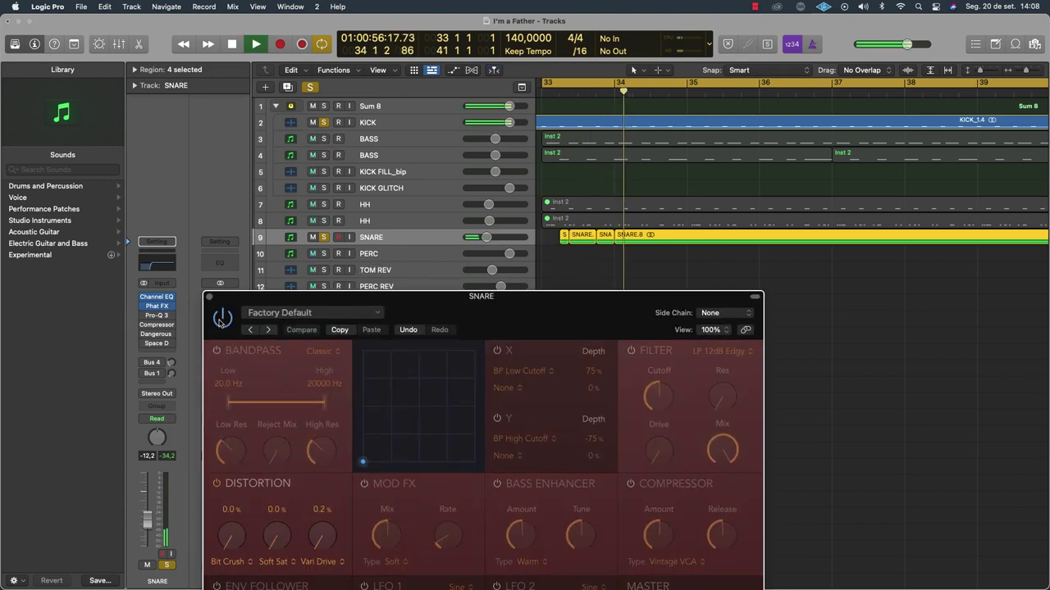
drag(335, 301, 337, 142)
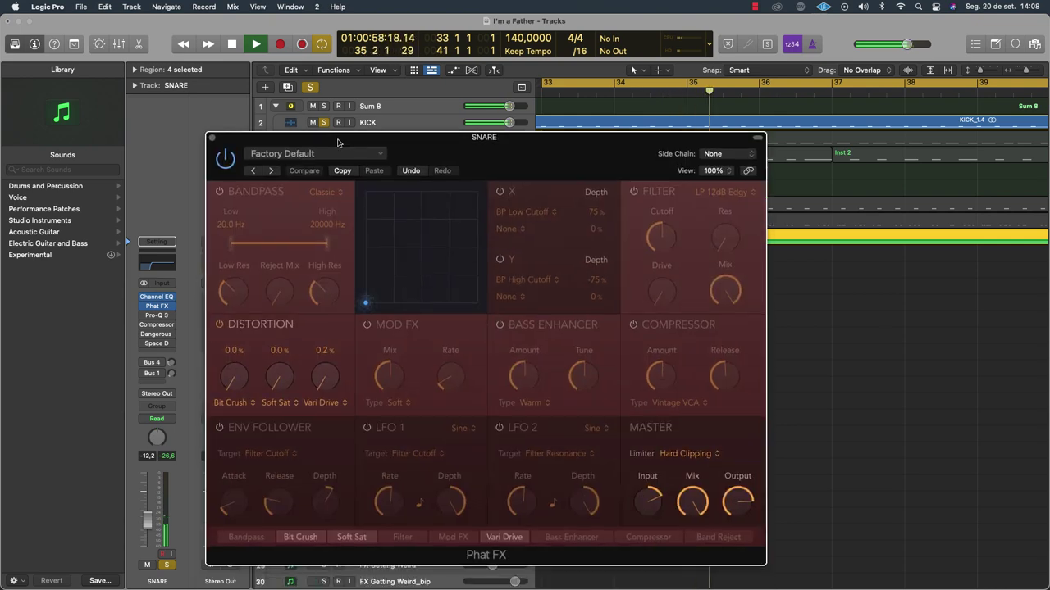
key(space)
Listen to the loop with the snare's Channel EQ curve open, and close the Channel EQ and Phat FX windows.
click(168, 270)
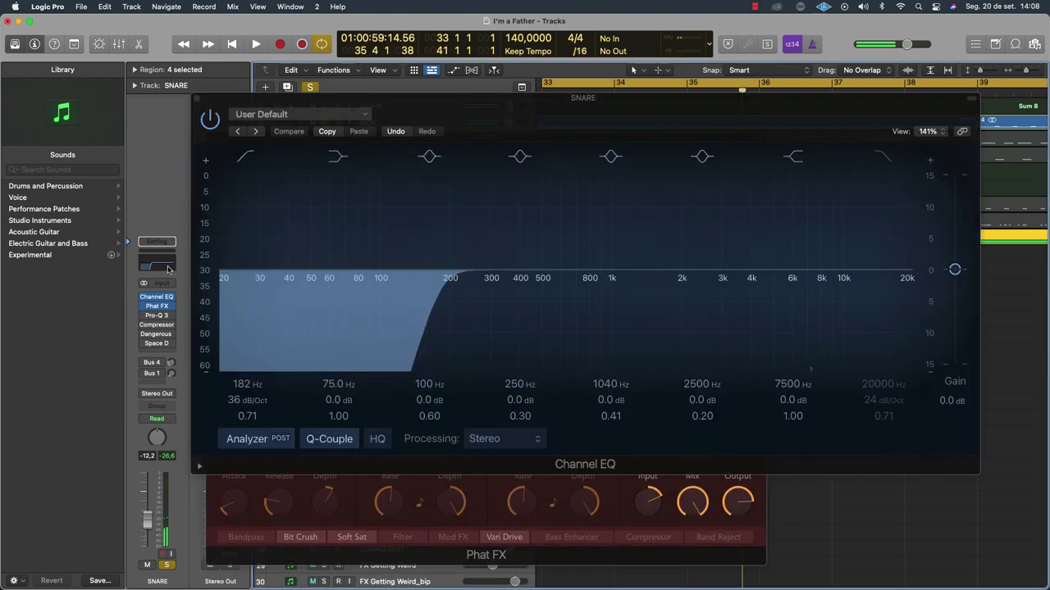
key(space)
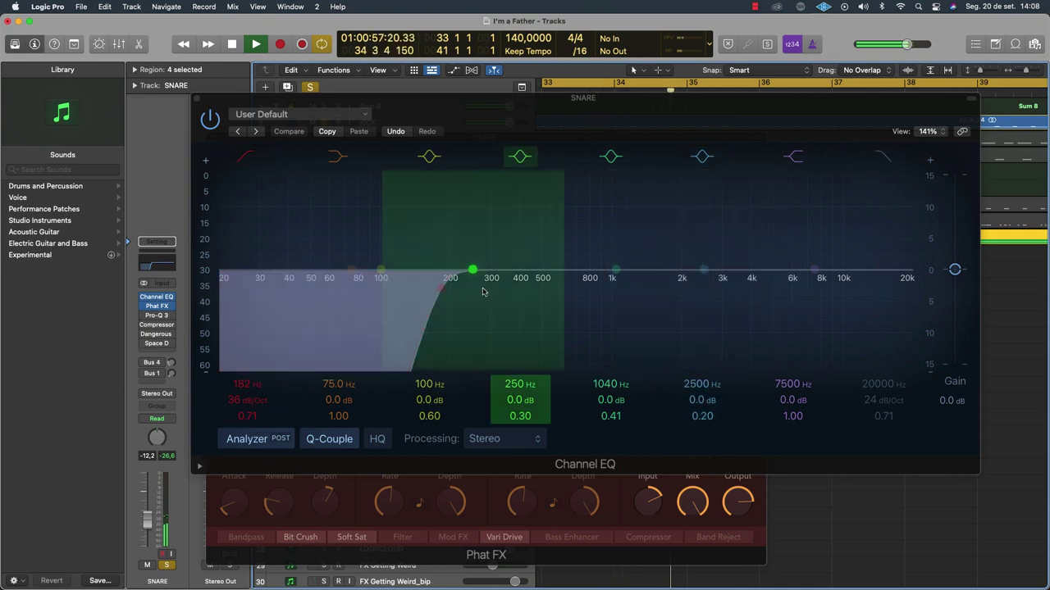
click(198, 100)
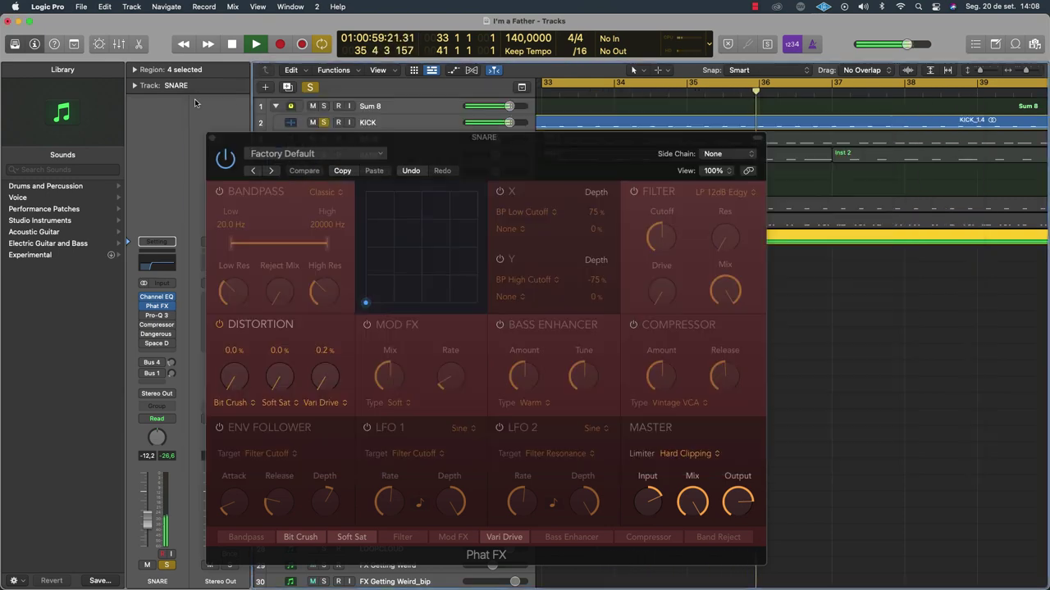
click(213, 140)
click(213, 139)
Open the snare's Pro-Q 3 and lower the frequency of its High Cut band.
click(157, 315)
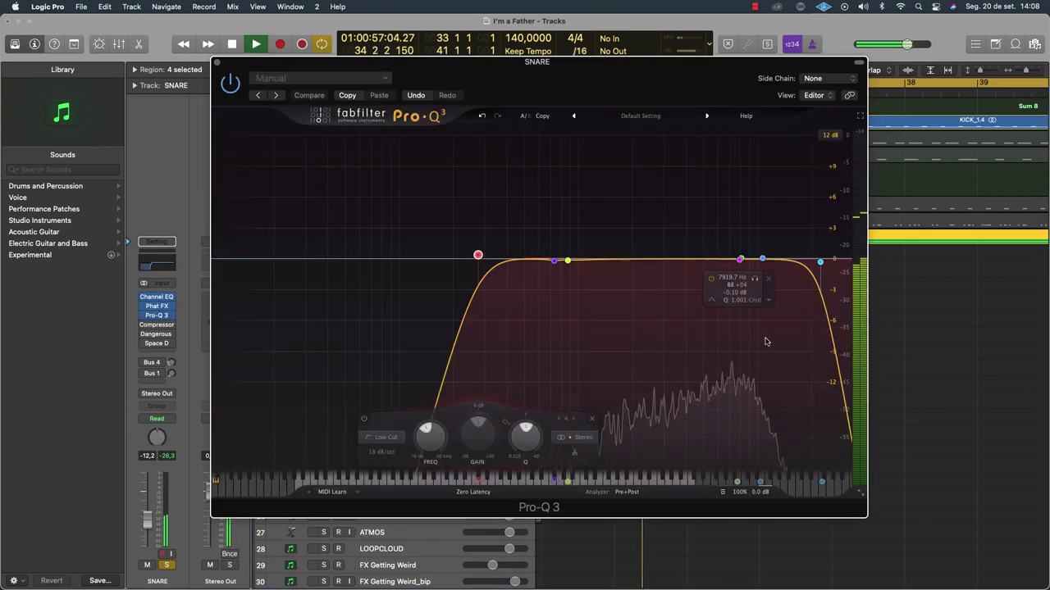
drag(820, 261, 796, 261)
key(space)
Set Pro-Q 3's narrow midrange cut to about 704 Hz, -2.05 dB and Q 19.7, and lower the neighbouring bell band's frequency.
click(554, 261)
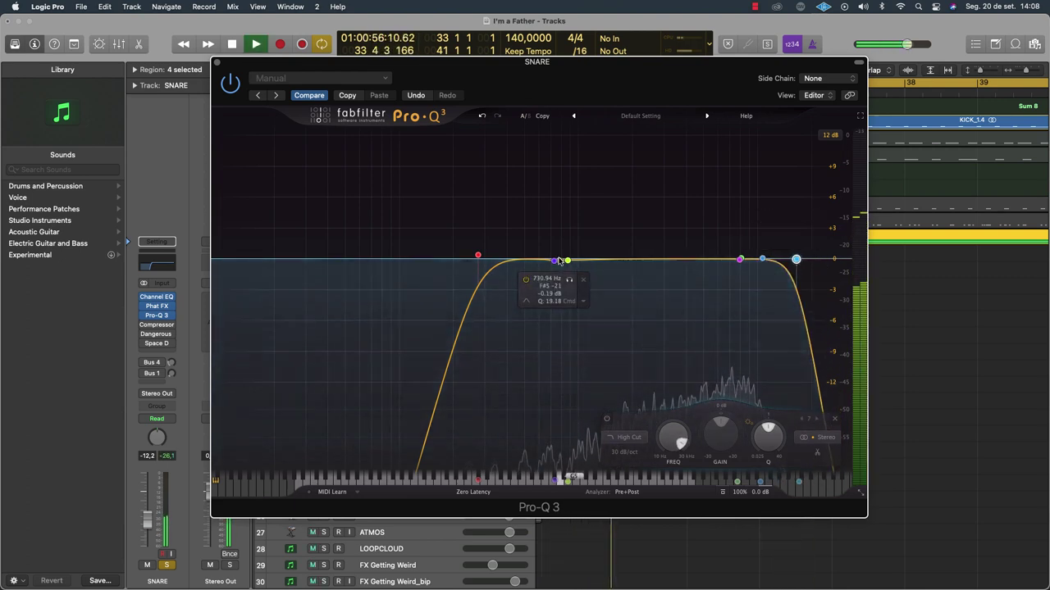
key(space)
drag(554, 261, 510, 252)
key(space)
scroll(592, 274, up, 5)
scroll(509, 253, up, 3)
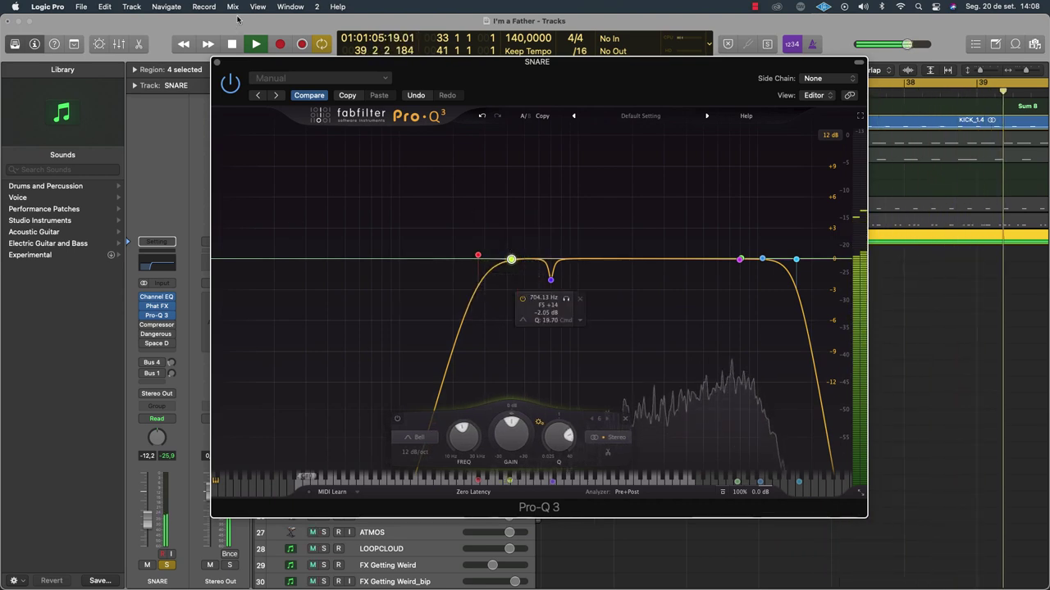
click(215, 62)
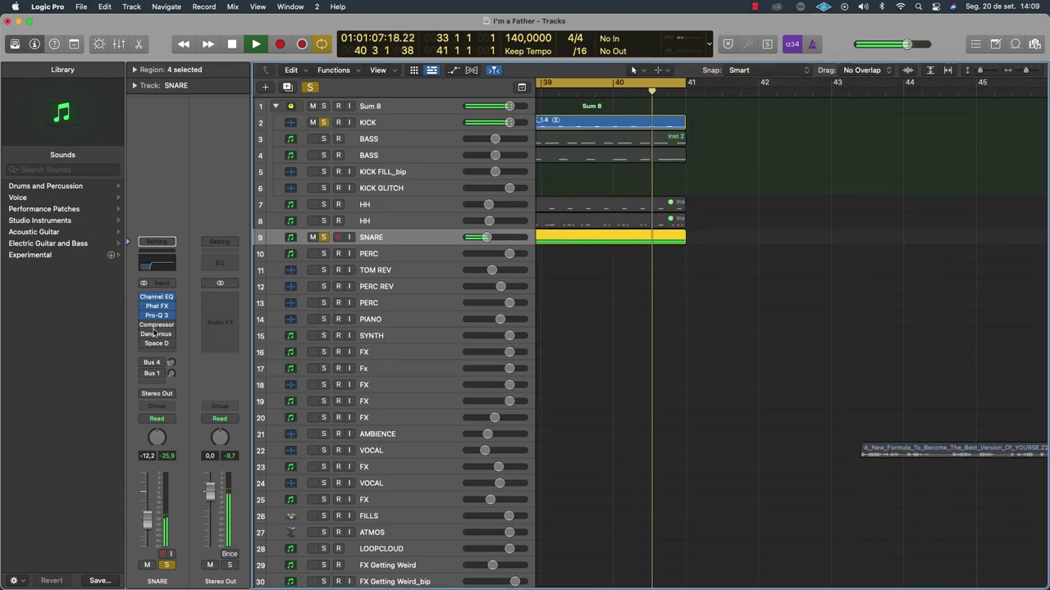
Open the snare's Compressor and examine its Studio FET model, ratio, attack and threshold settings during playback.
key(space)
click(156, 325)
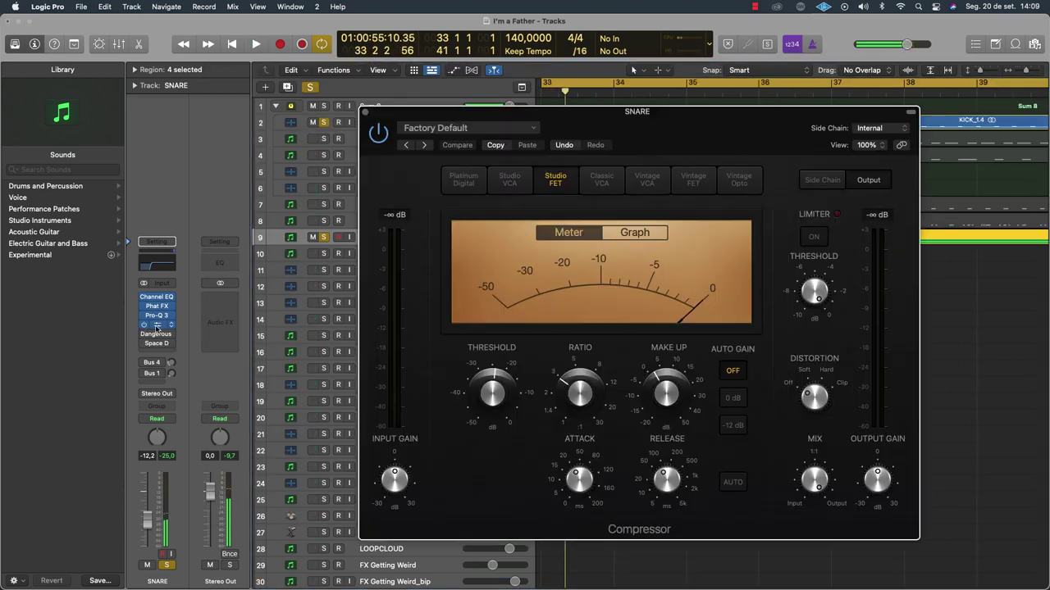
drag(643, 132, 612, 102)
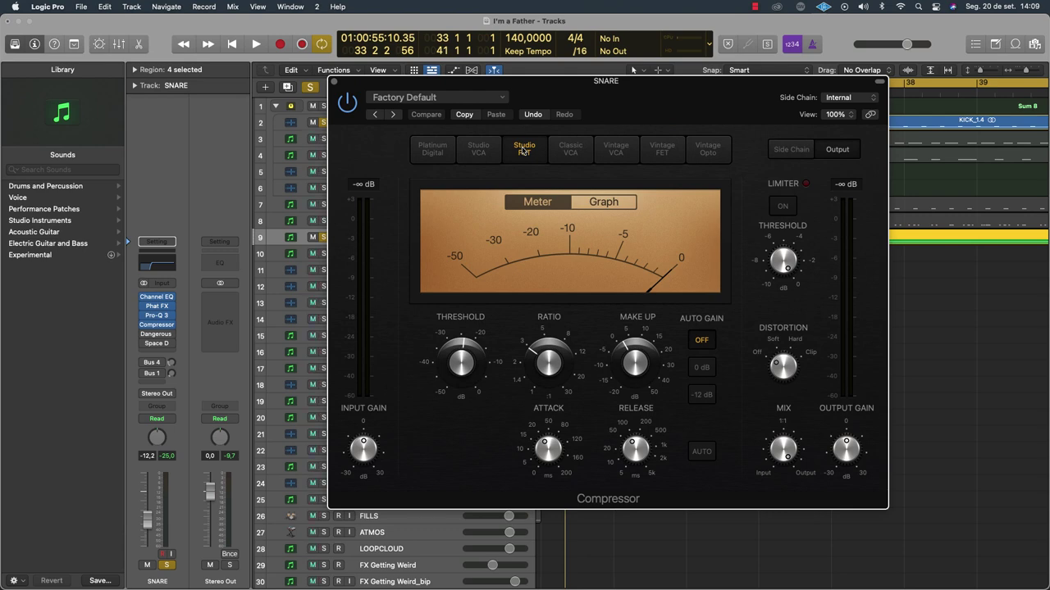
click(523, 150)
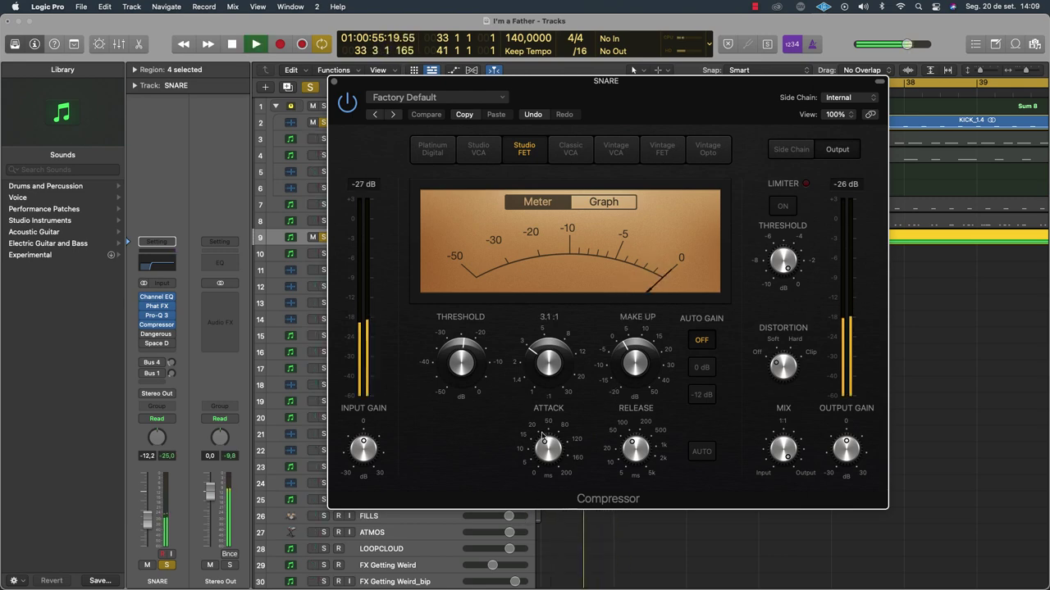
mouse_move(539, 432)
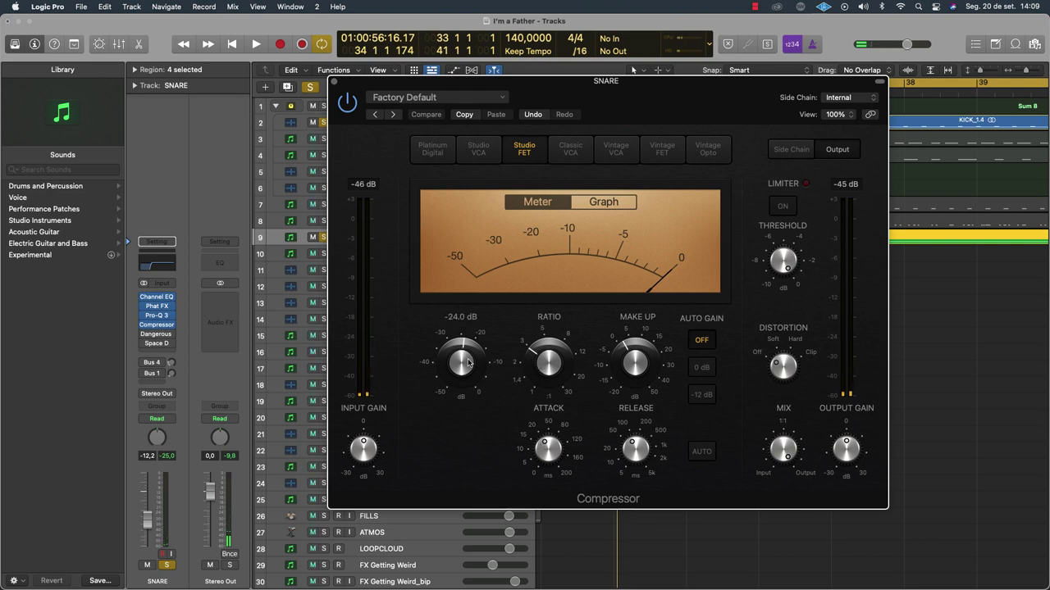
Set the snare Compressor's attack to 20 ms during playback, and check its ratio and release.
key(space)
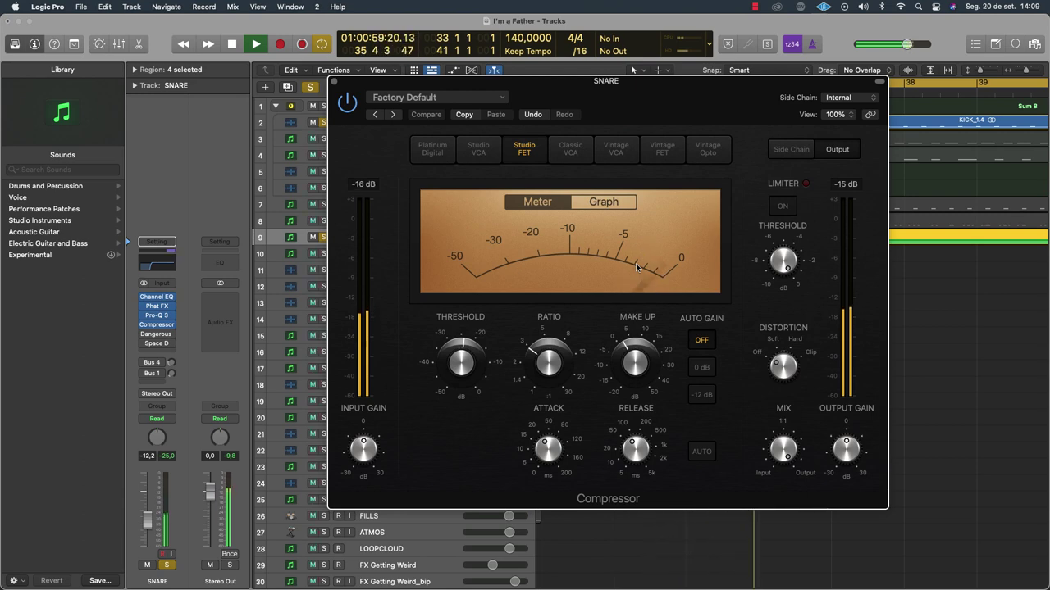
mouse_move(551, 361)
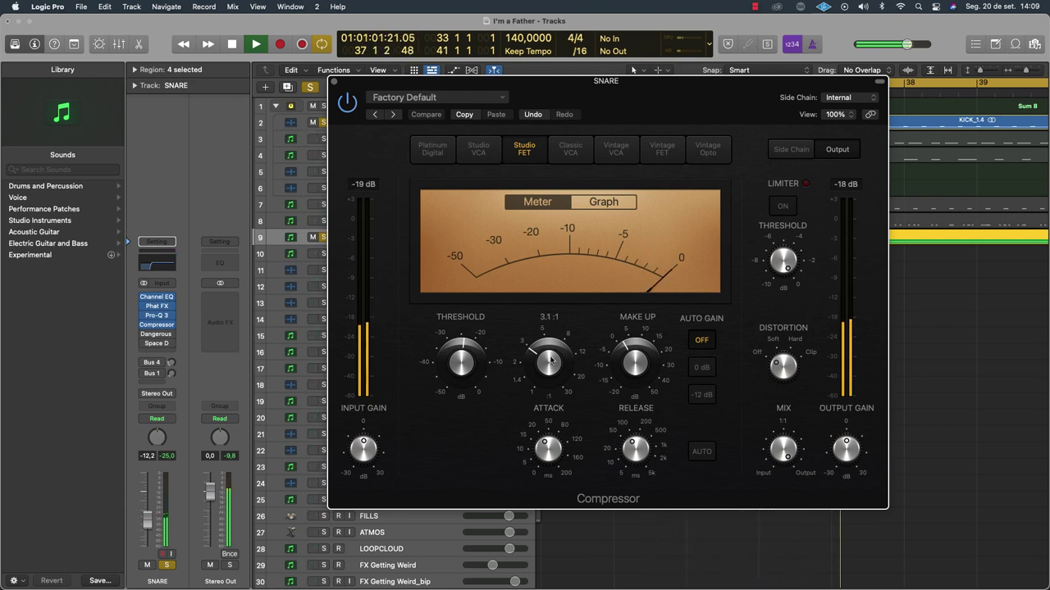
click(549, 450)
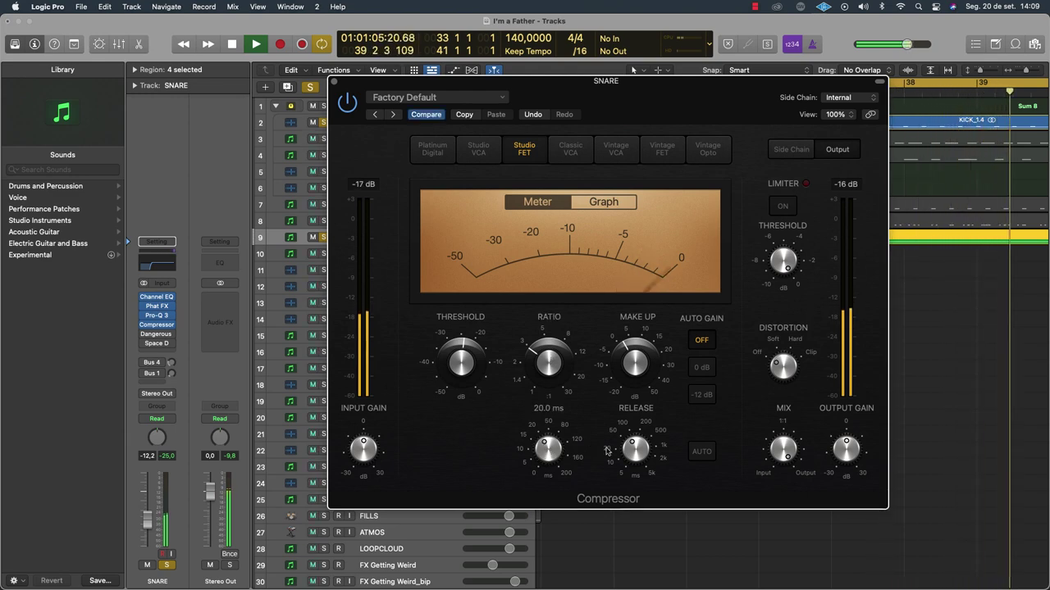
mouse_move(634, 452)
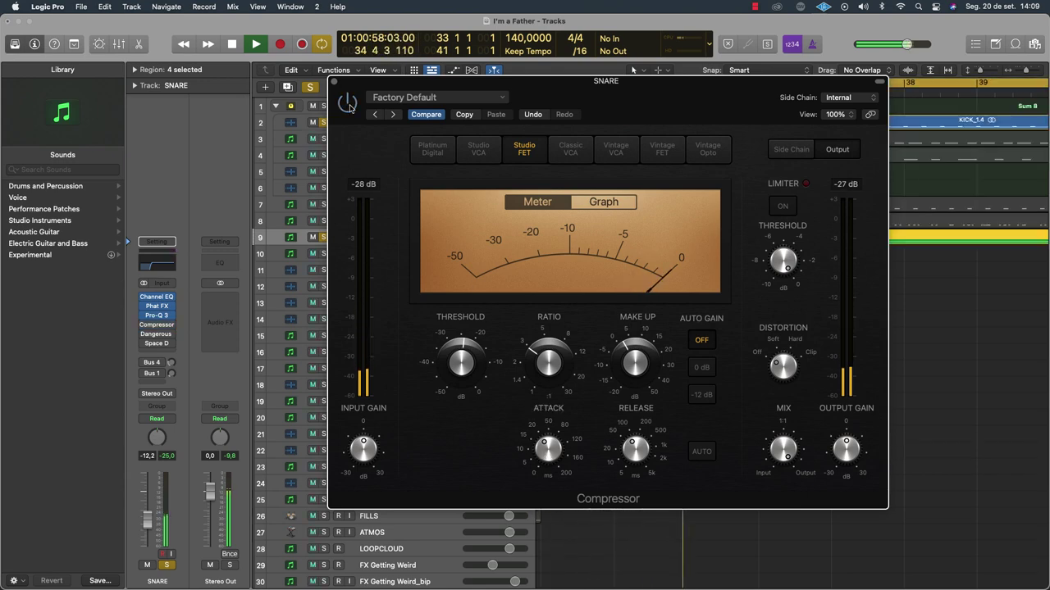
Compare the snare with the Compressor bypassed and active while the loop plays, check its release, and close the Compressor window.
click(349, 106)
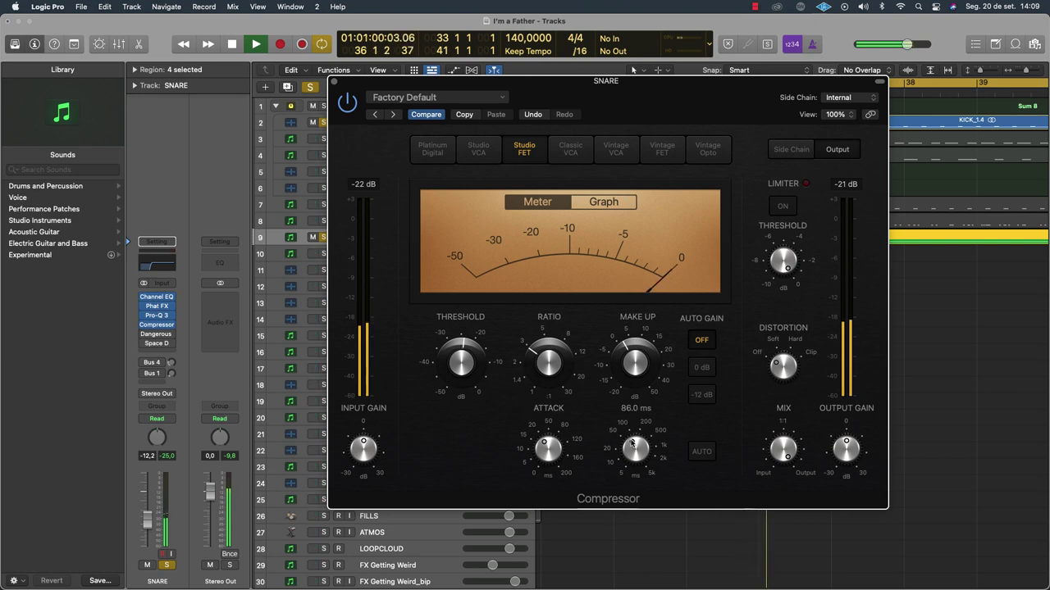
drag(631, 442, 630, 441)
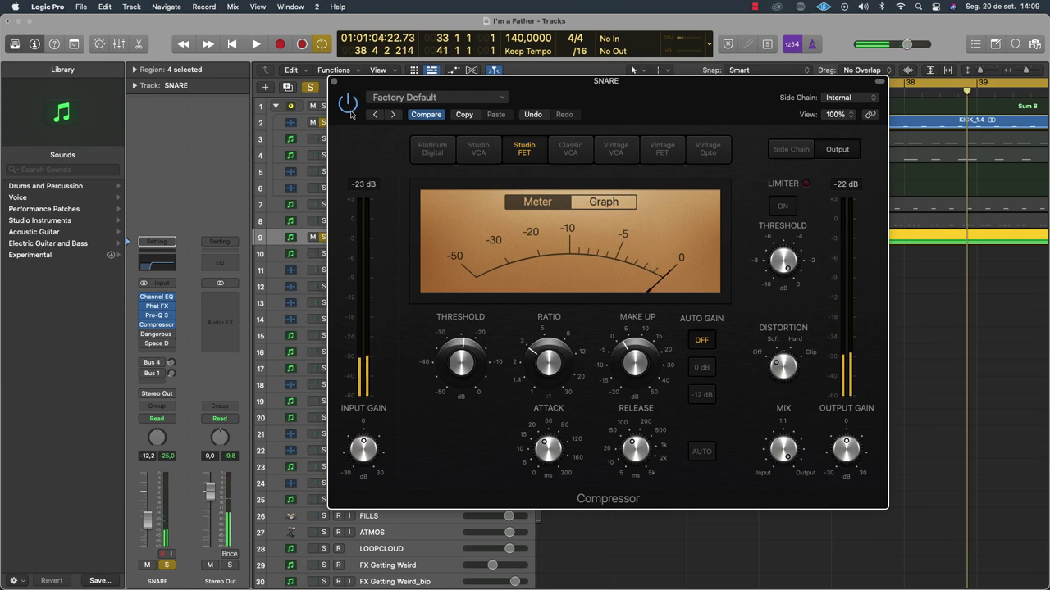
key(space)
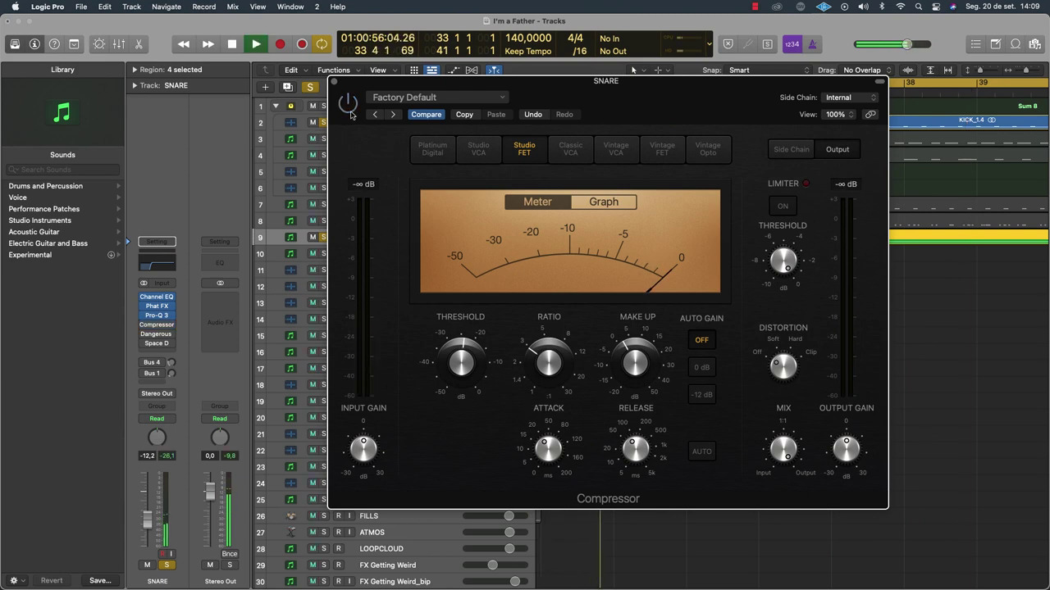
key(a)
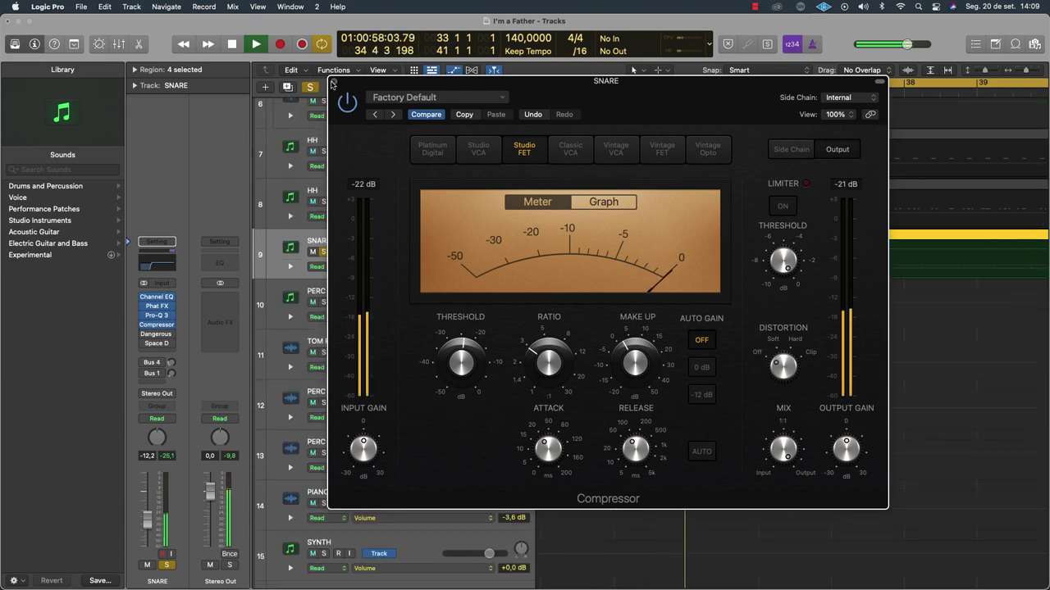
key(a)
click(333, 83)
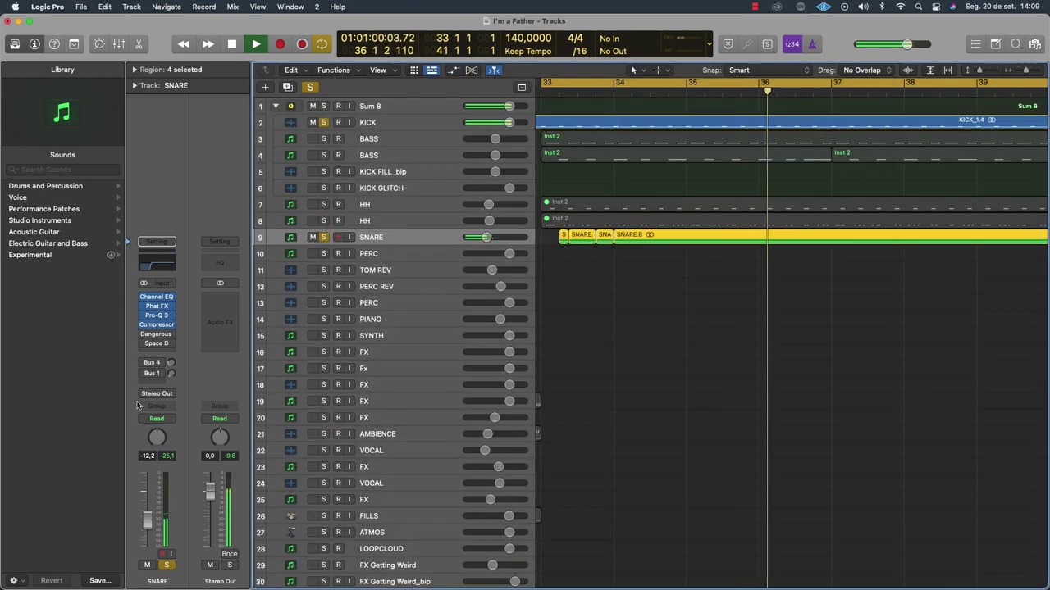
Activate and open the snare's Dangerous BAX EQ Mix, and raise its high-frequency level while the loop plays.
click(157, 334)
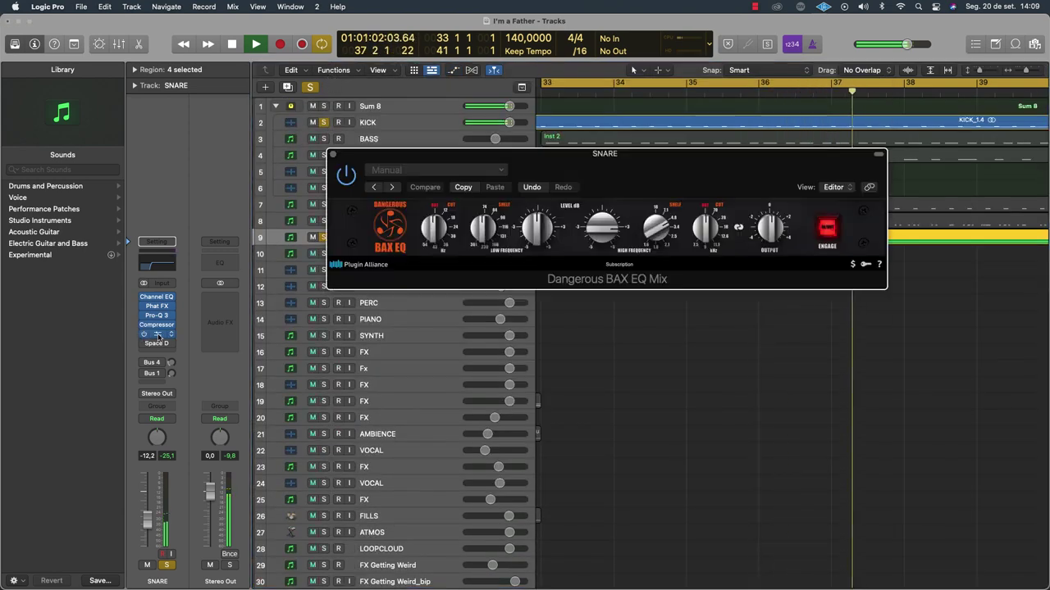
key(space)
drag(733, 166, 628, 252)
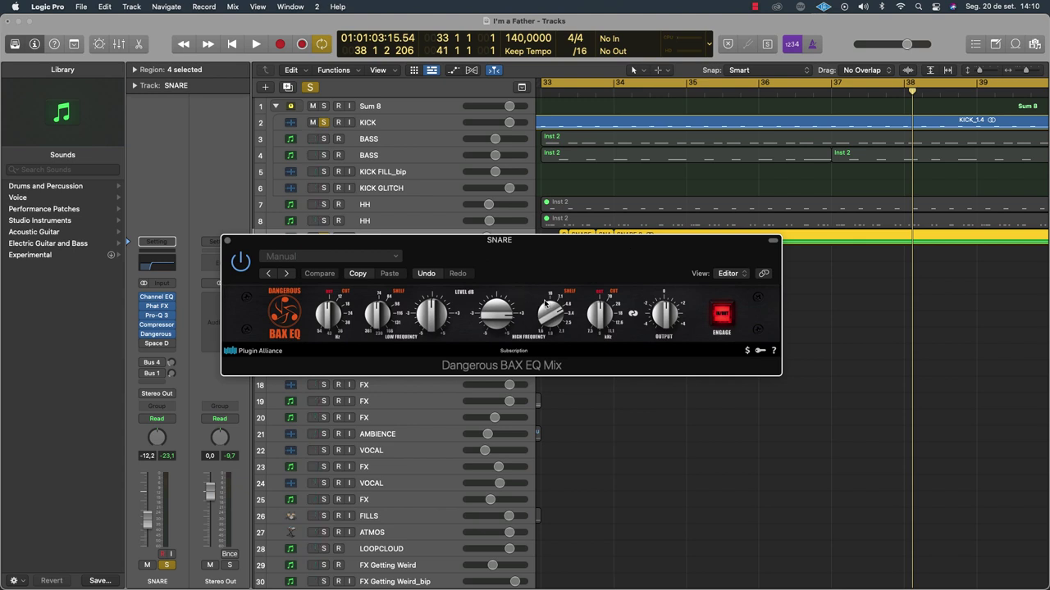
key(space)
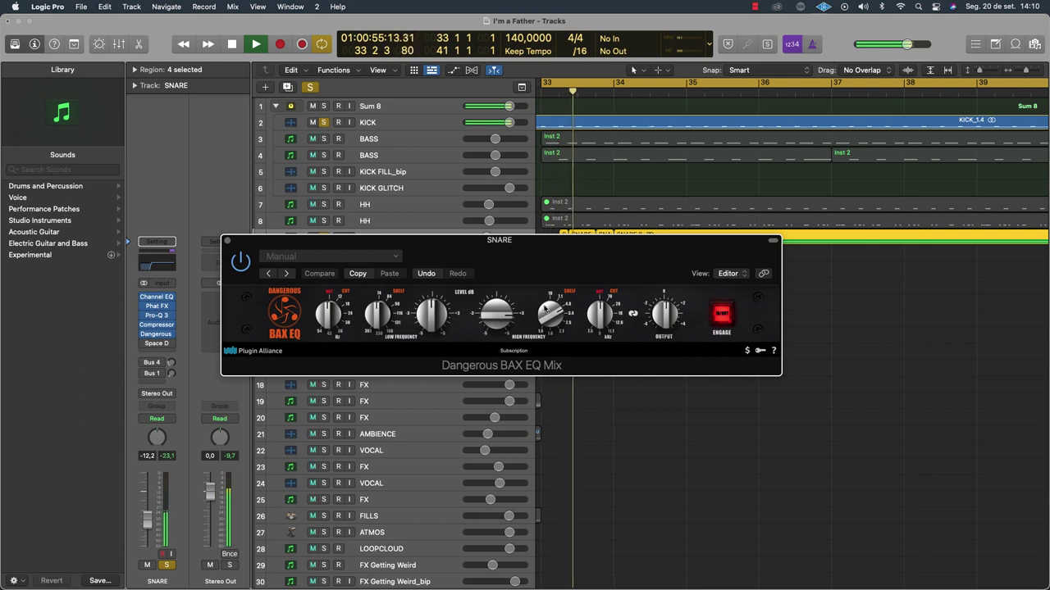
drag(551, 297, 550, 301)
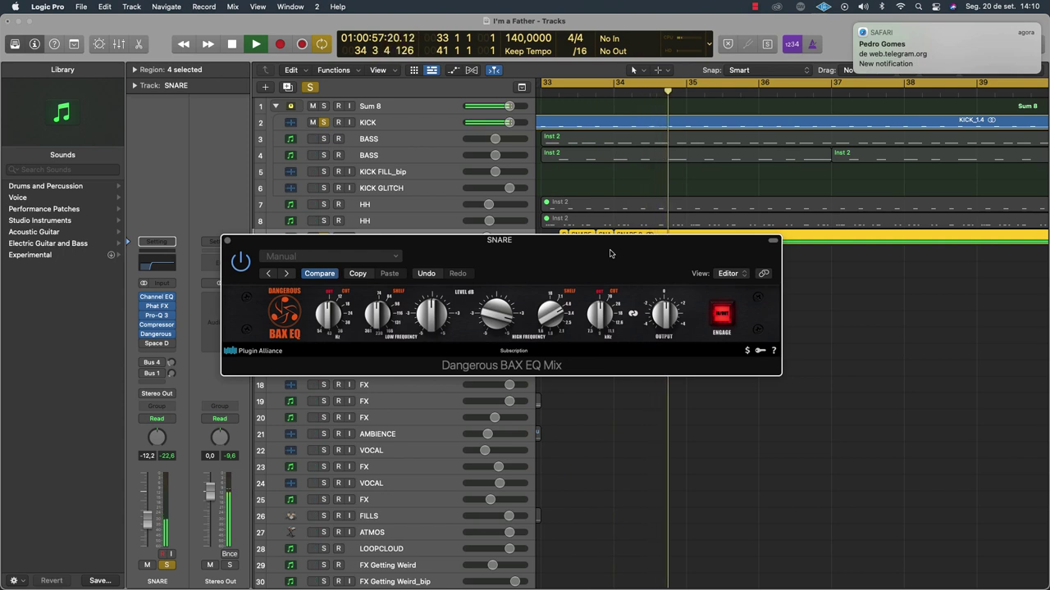
Compare the snare with the Dangerous BAX EQ bypassed and active, then close its window and stop playback.
click(243, 265)
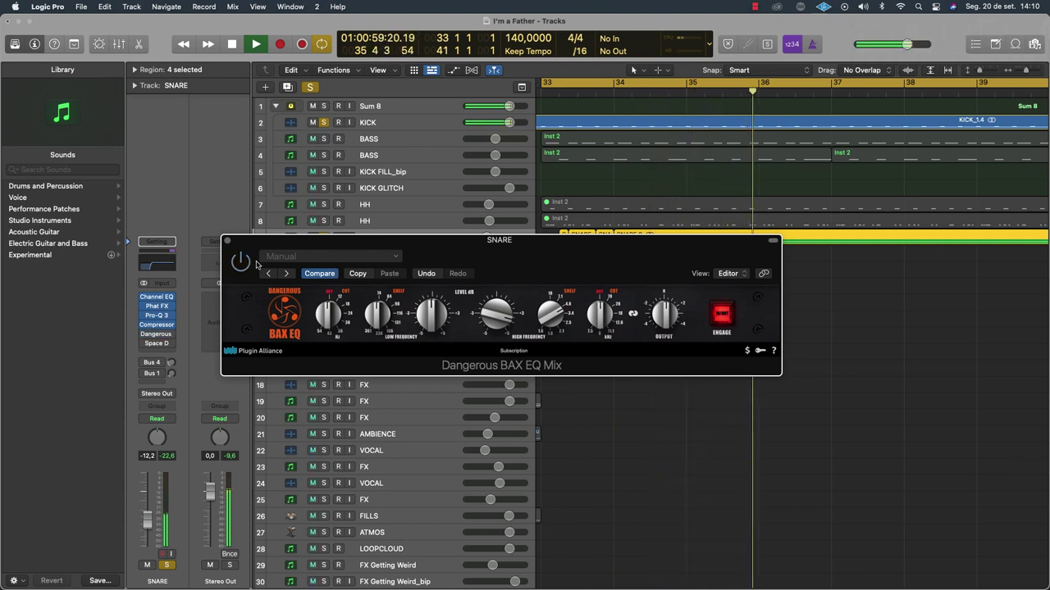
click(242, 264)
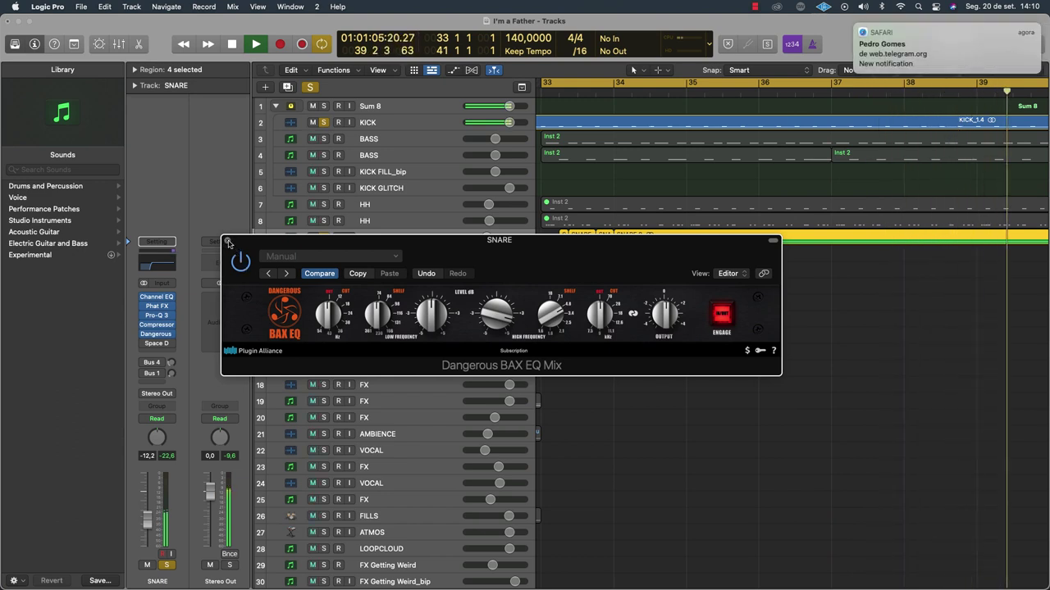
click(229, 242)
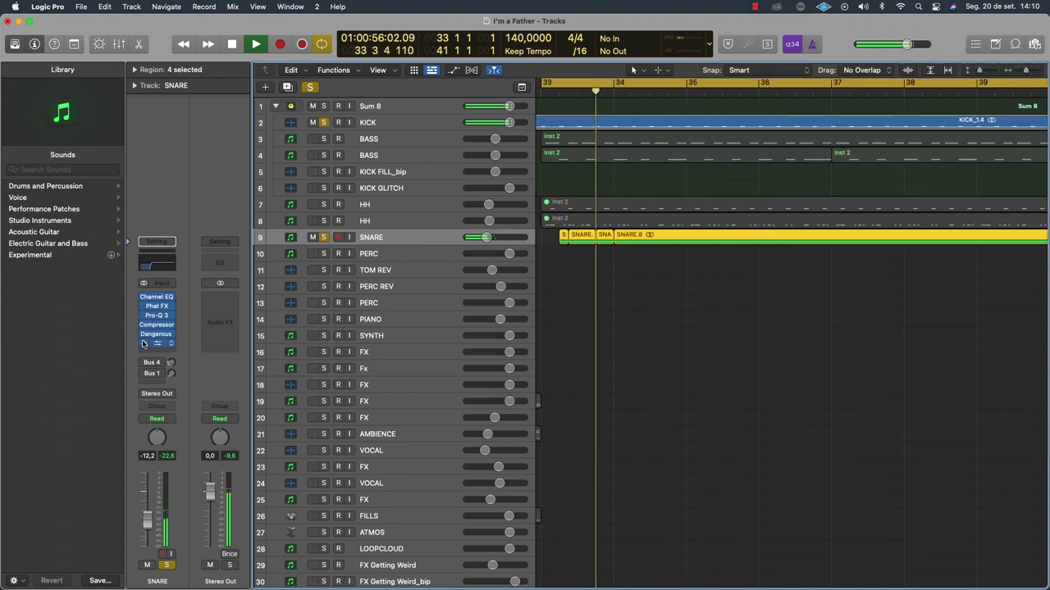
key(space)
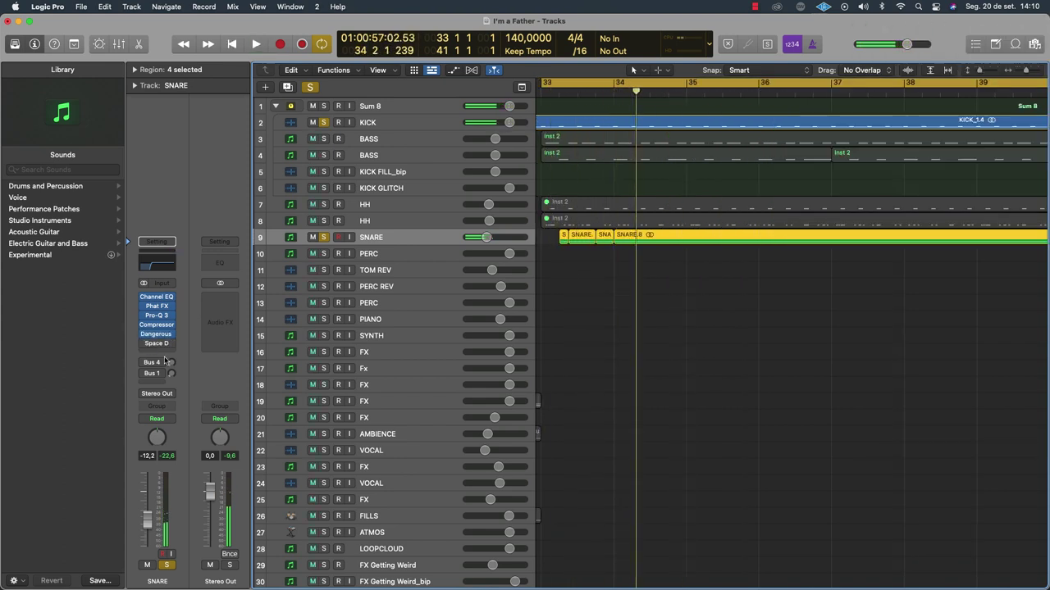
Enable the snare's Bus 4 and Bus 1 sends, and inspect their SHORT and VERY SMALL reverb channels.
click(143, 375)
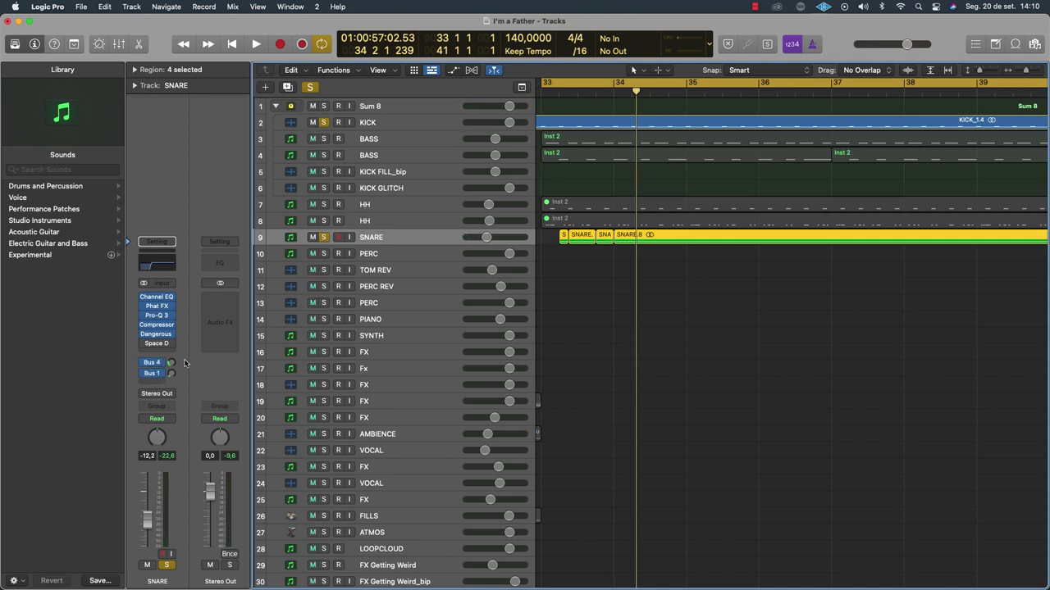
key(space)
click(153, 363)
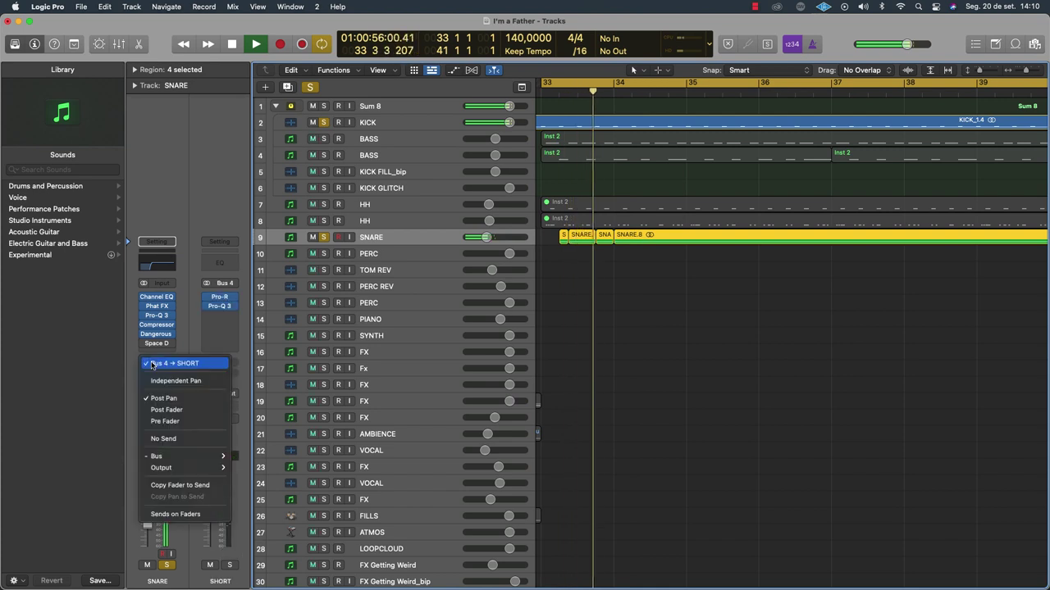
click(194, 344)
key(space)
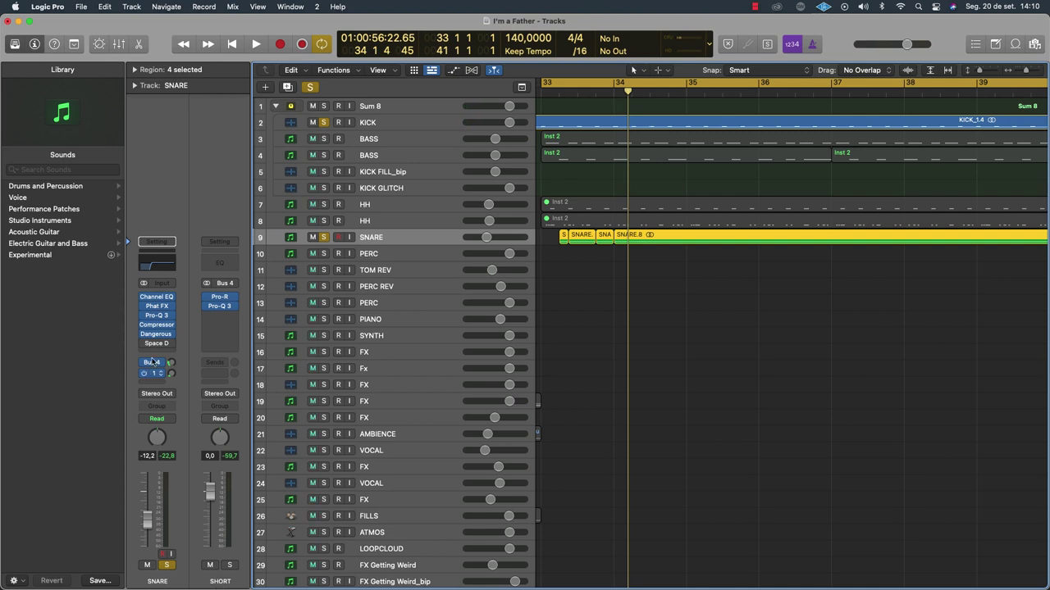
click(156, 374)
click(169, 380)
key(space)
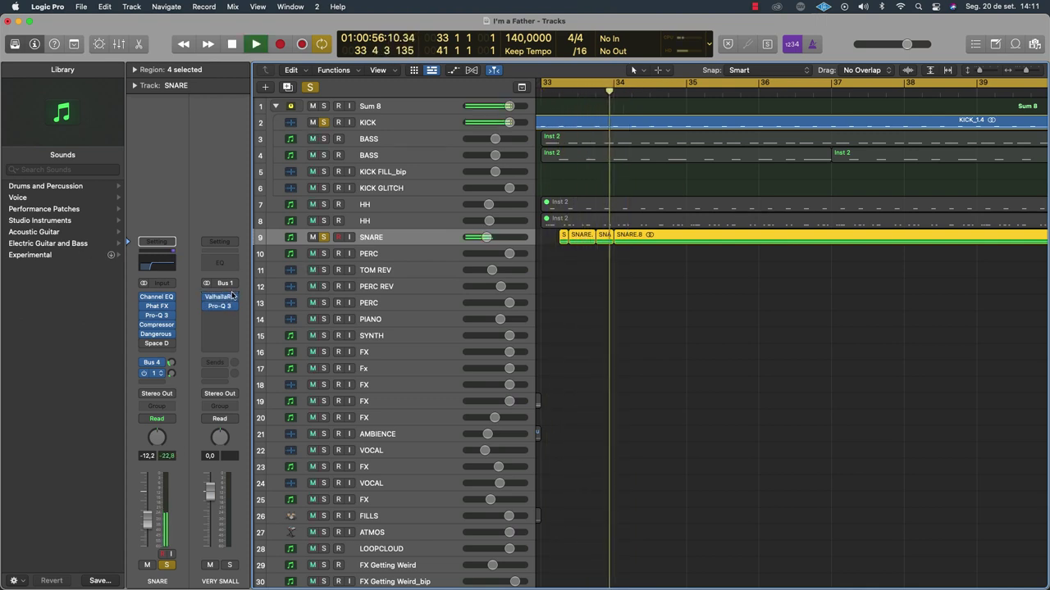
Activate the snare's Space Designer, examine its 1.8s Drum Plate reverb settings during playback, and close its window.
click(159, 345)
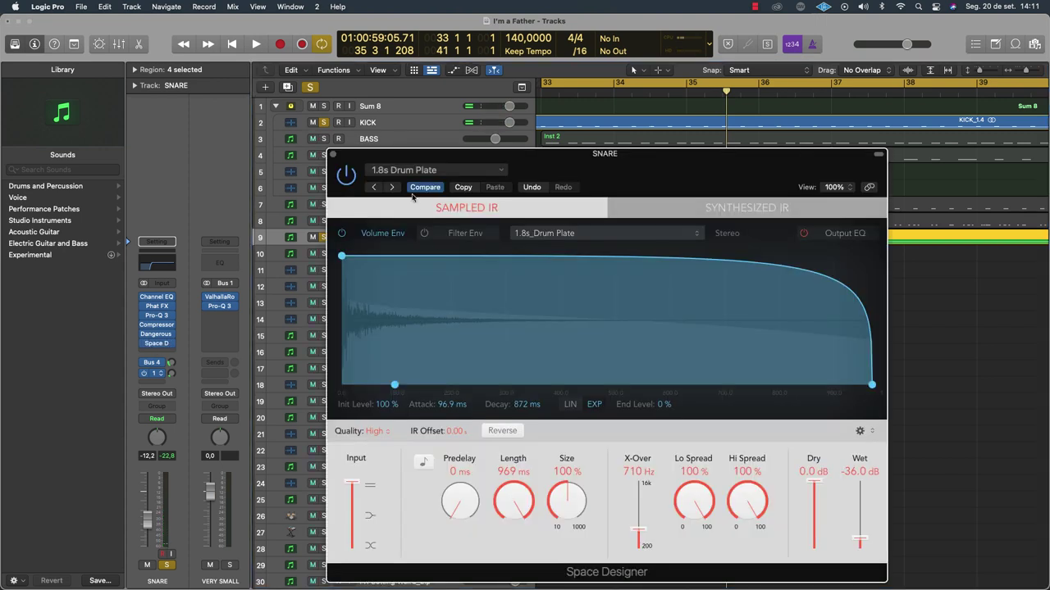
key(space)
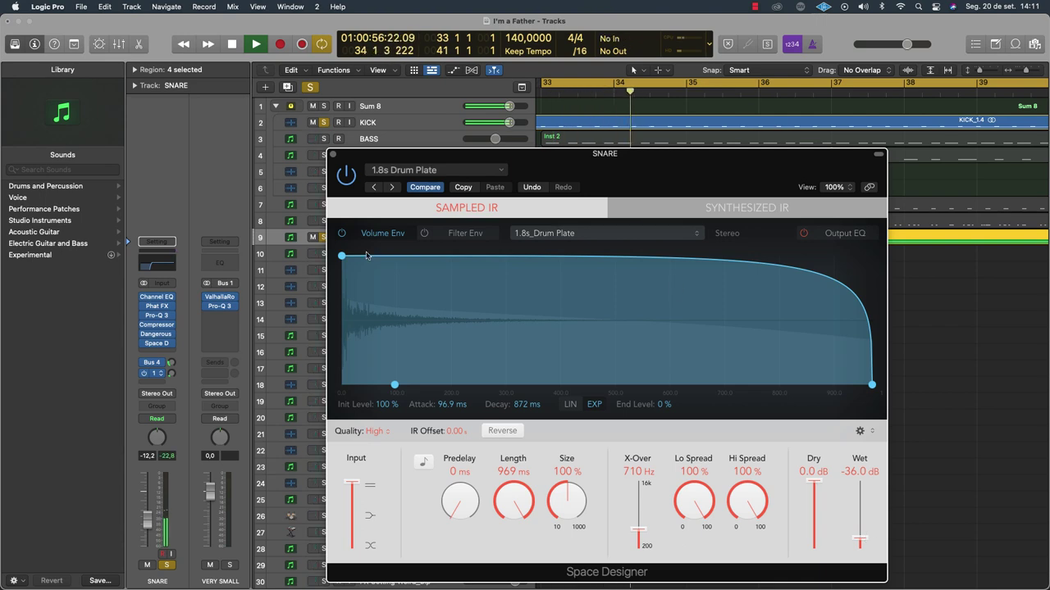
click(332, 154)
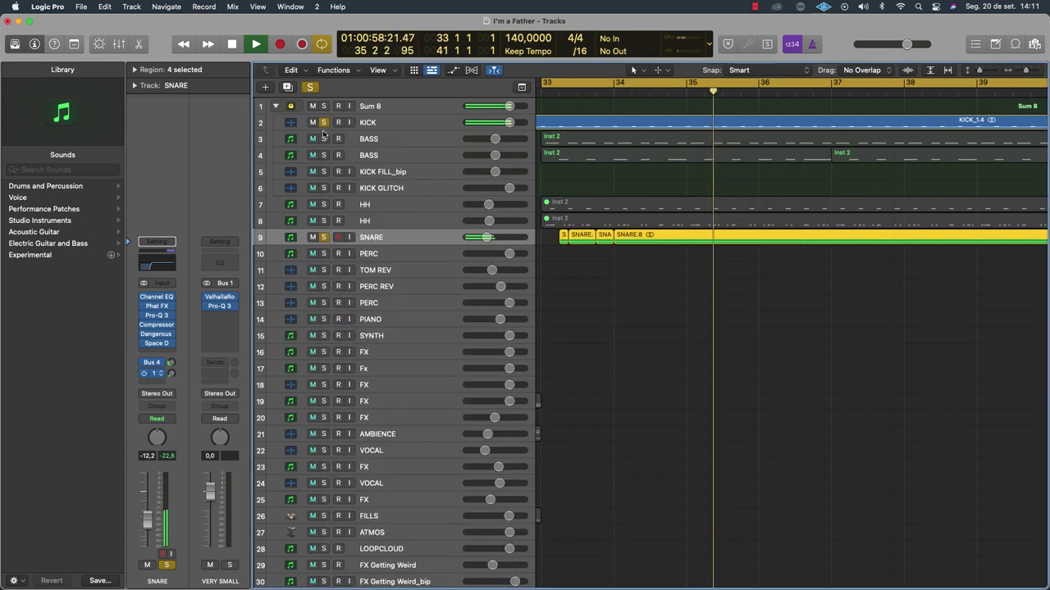
Solo the first BASS track together with the kick and snare, and examine its Phat FX hard clipping during playback.
click(369, 139)
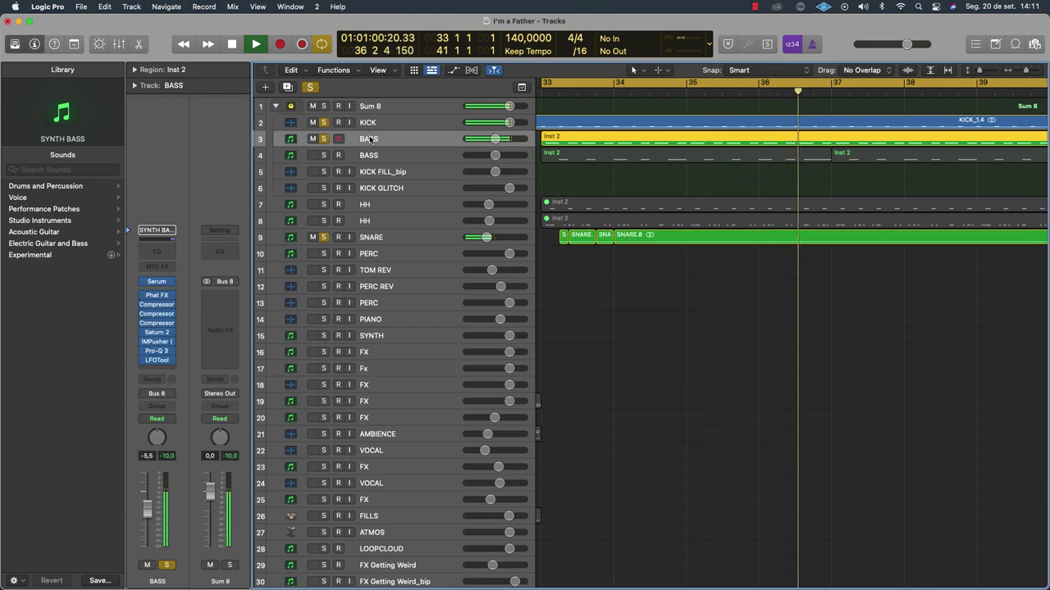
key(space)
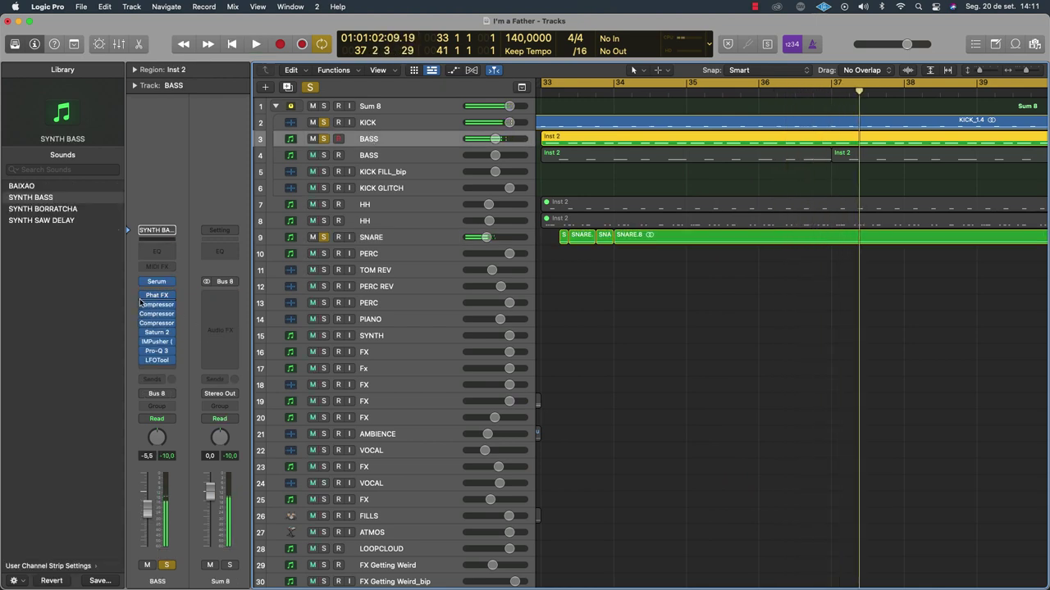
key(space)
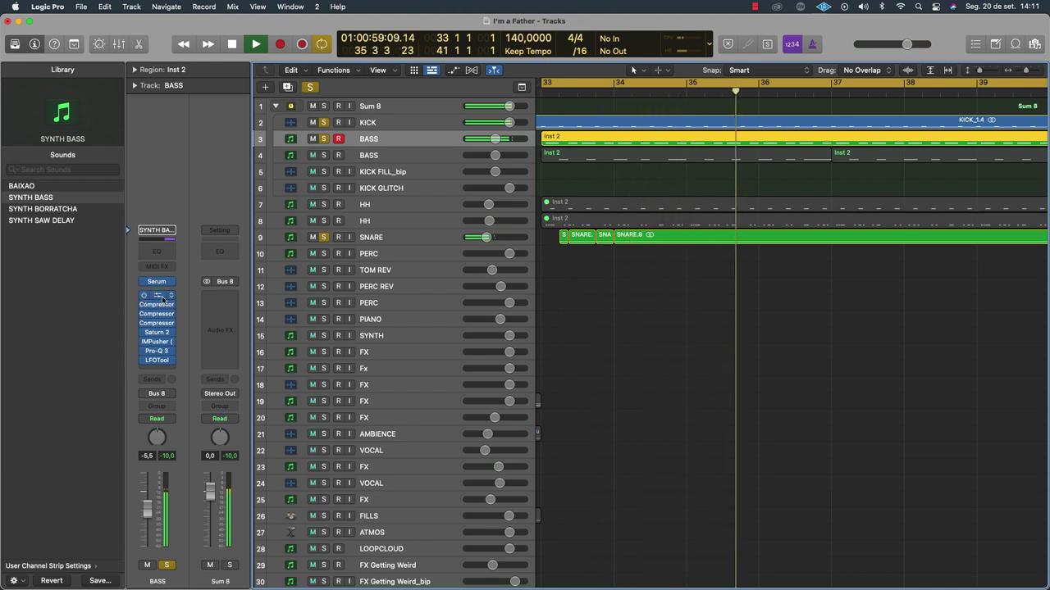
click(161, 299)
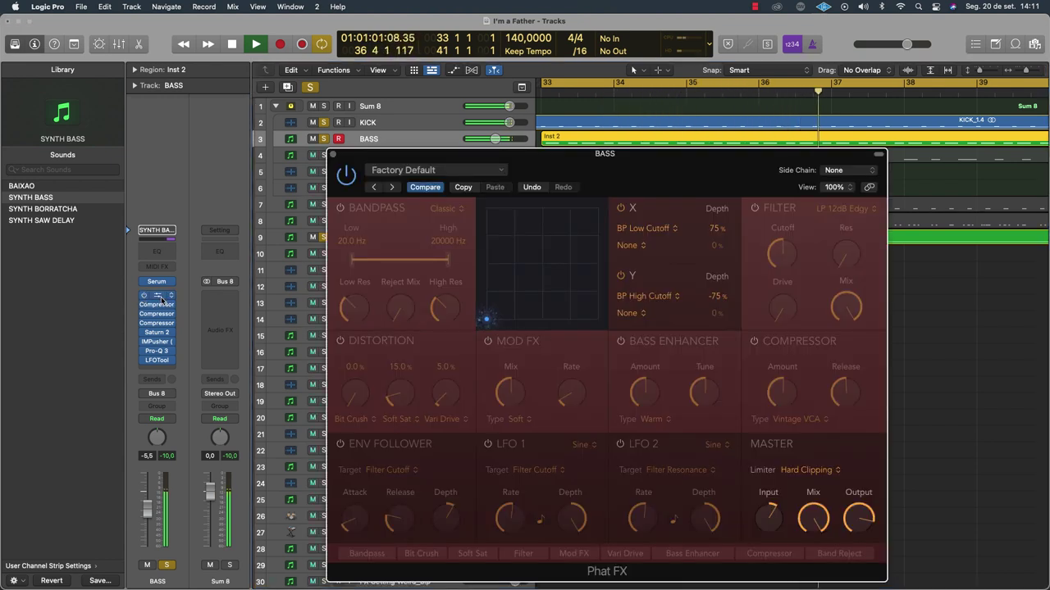
click(333, 154)
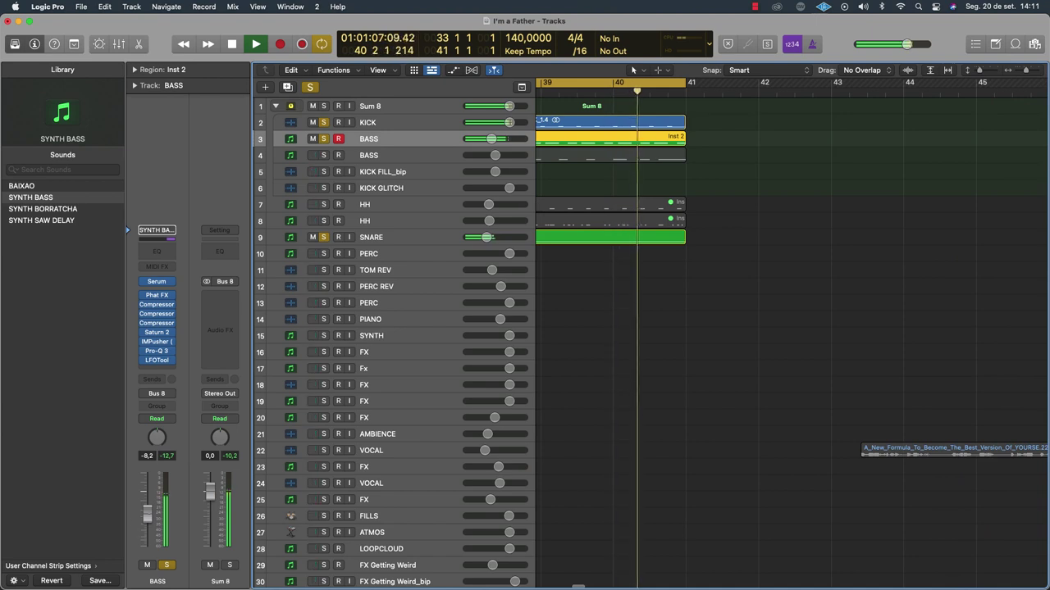
Listen to the groove with the snare's solo off and back on, and select the SNARE track.
click(324, 237)
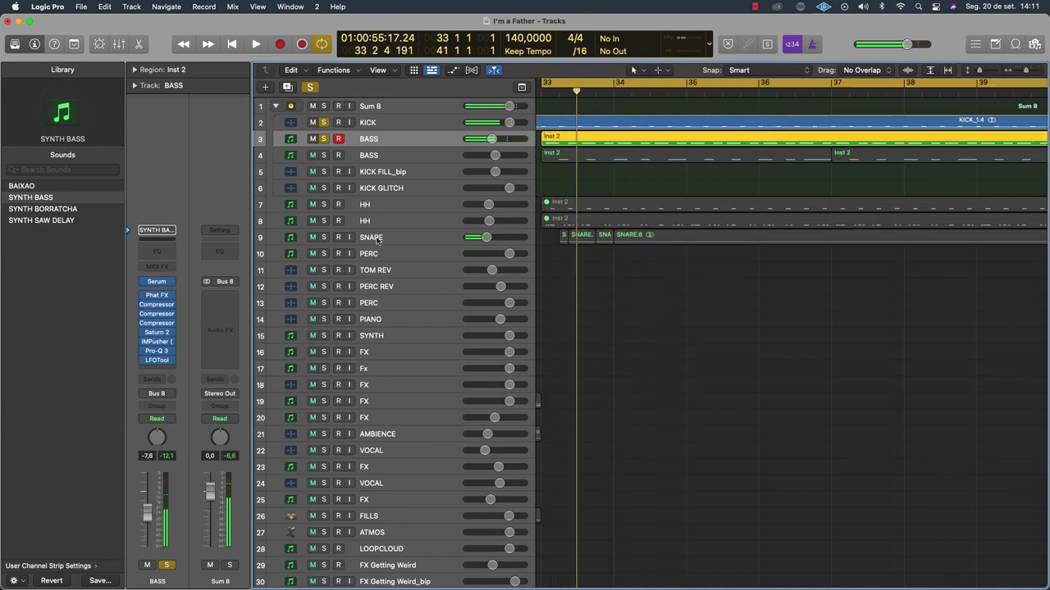
click(324, 237)
click(267, 242)
Compare the soloed groove with the snare's inserts and Bus 4 and Bus 1 sends bypassed and active during playback.
click(140, 370)
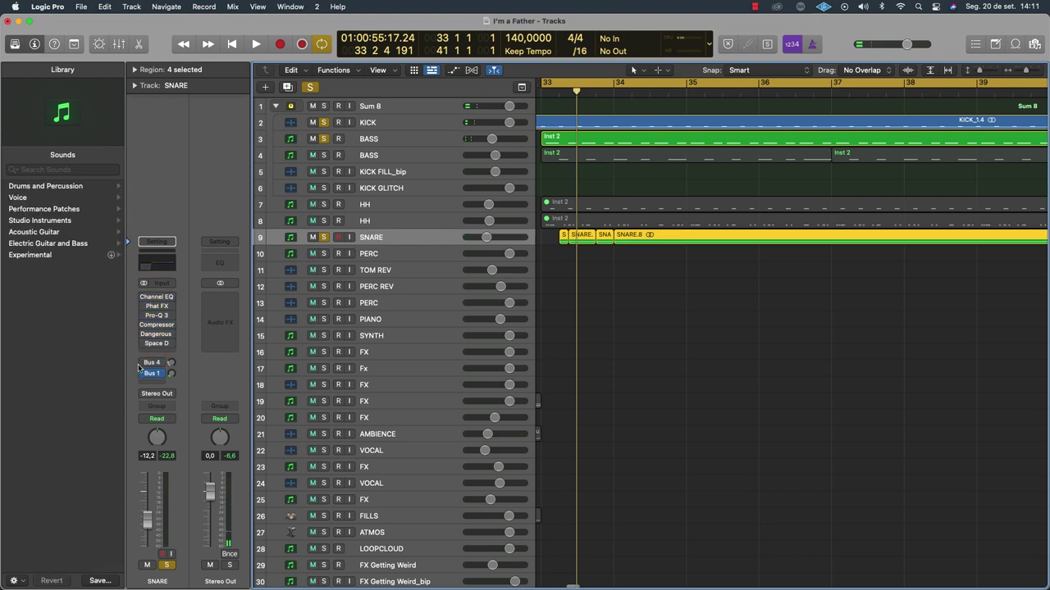
key(space)
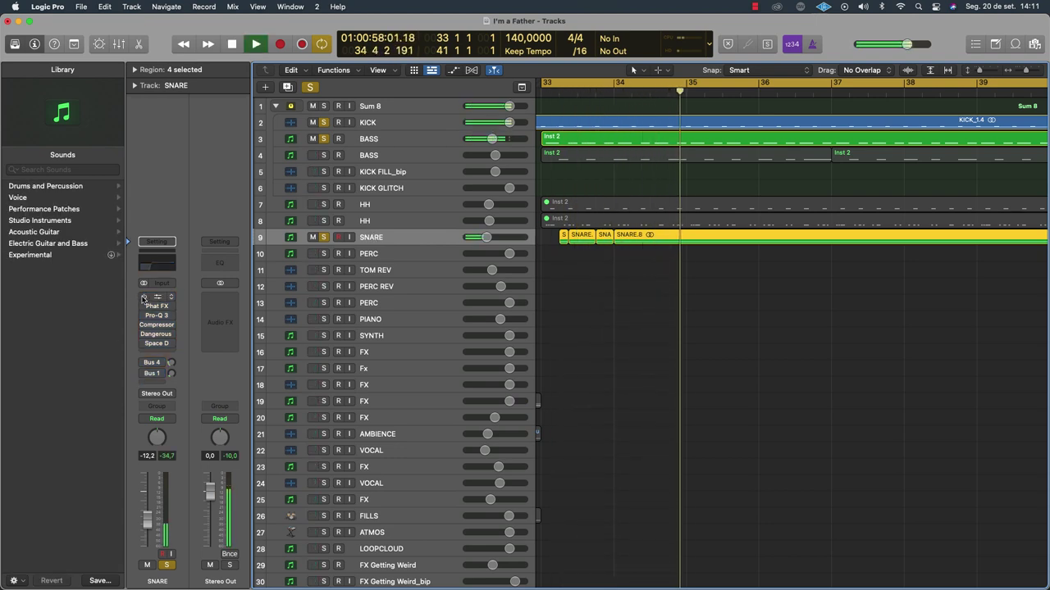
drag(143, 297, 138, 388)
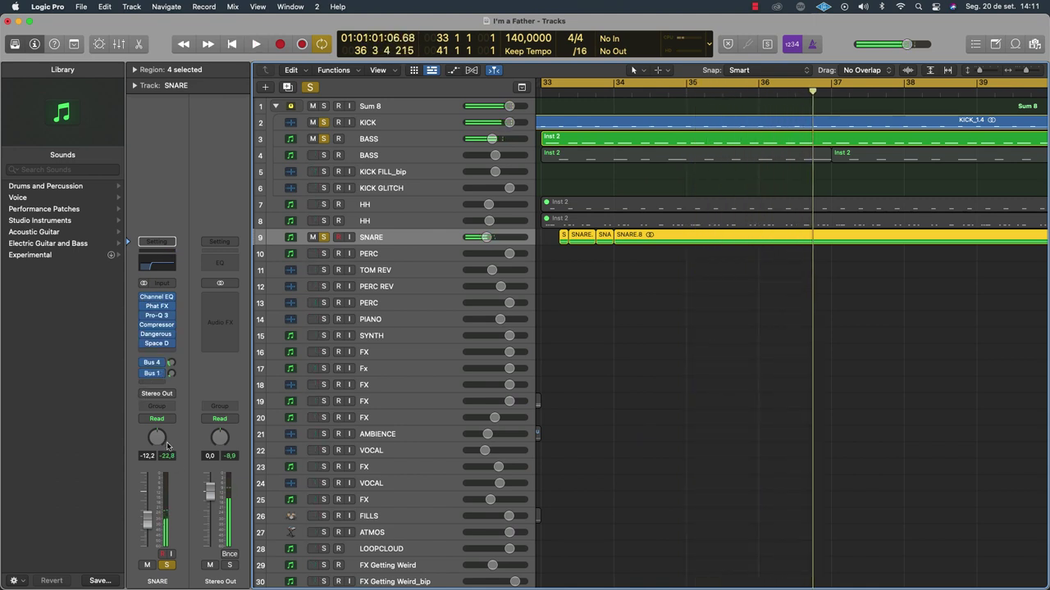
key(space)
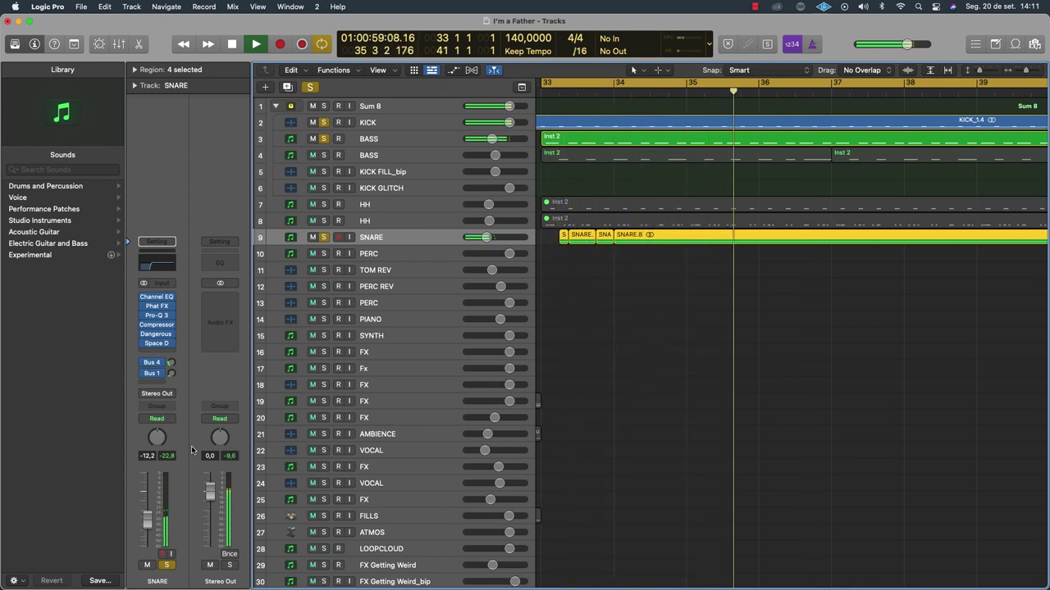
click(138, 367)
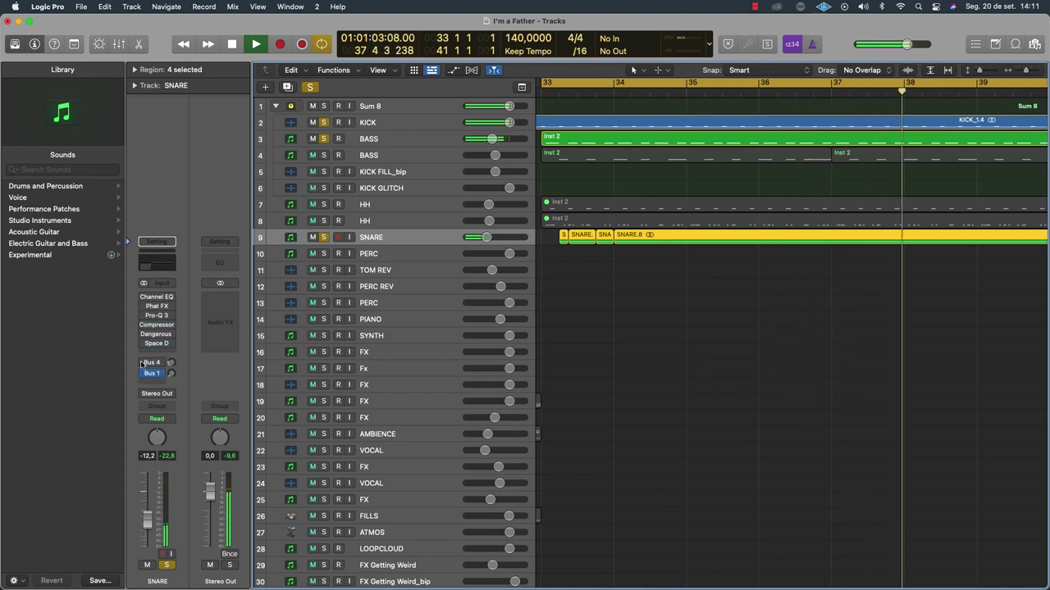
drag(142, 376, 136, 297)
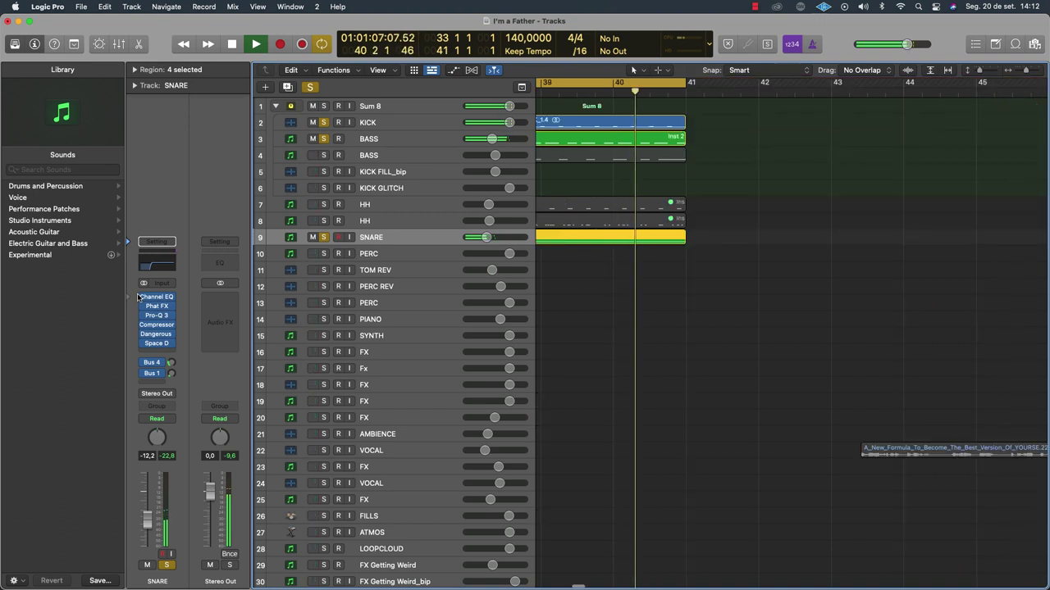
key(space)
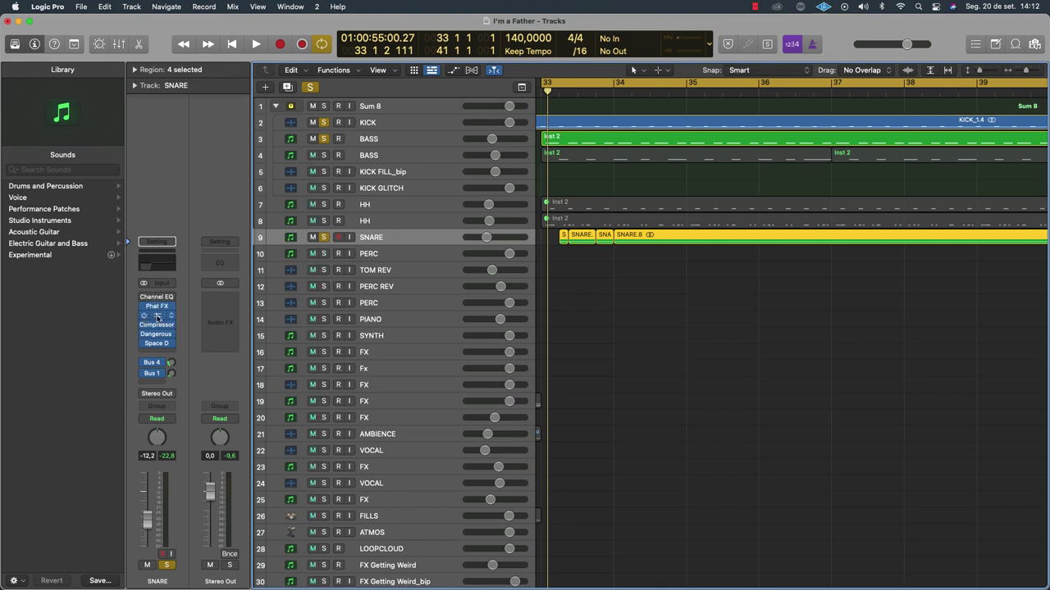
Review the snare's Pro-Q 3 curve and Studio FET Compressor settings, closing each plug-in window.
click(157, 316)
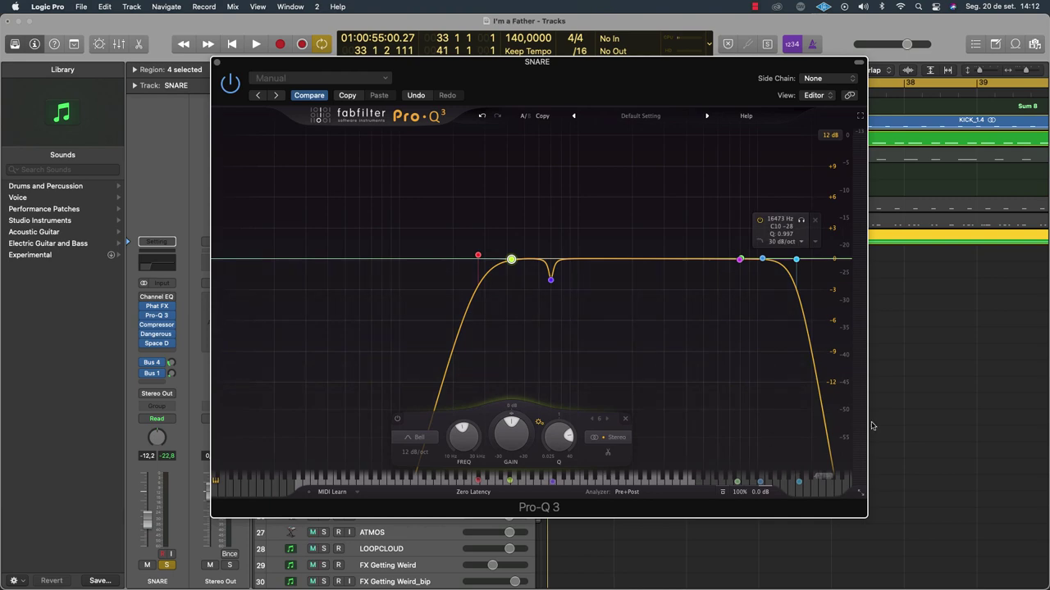
click(217, 64)
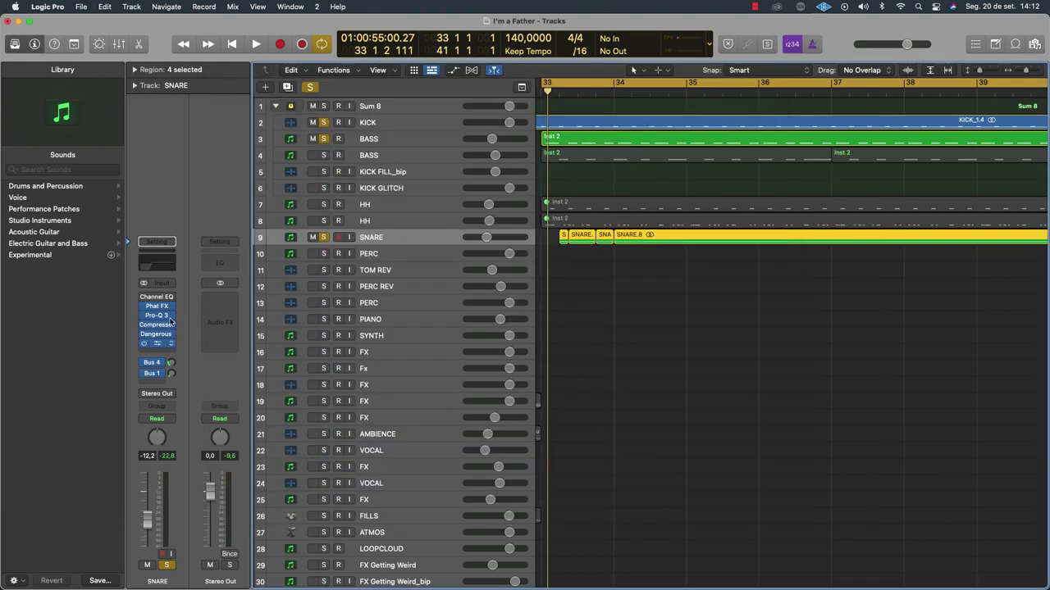
click(157, 325)
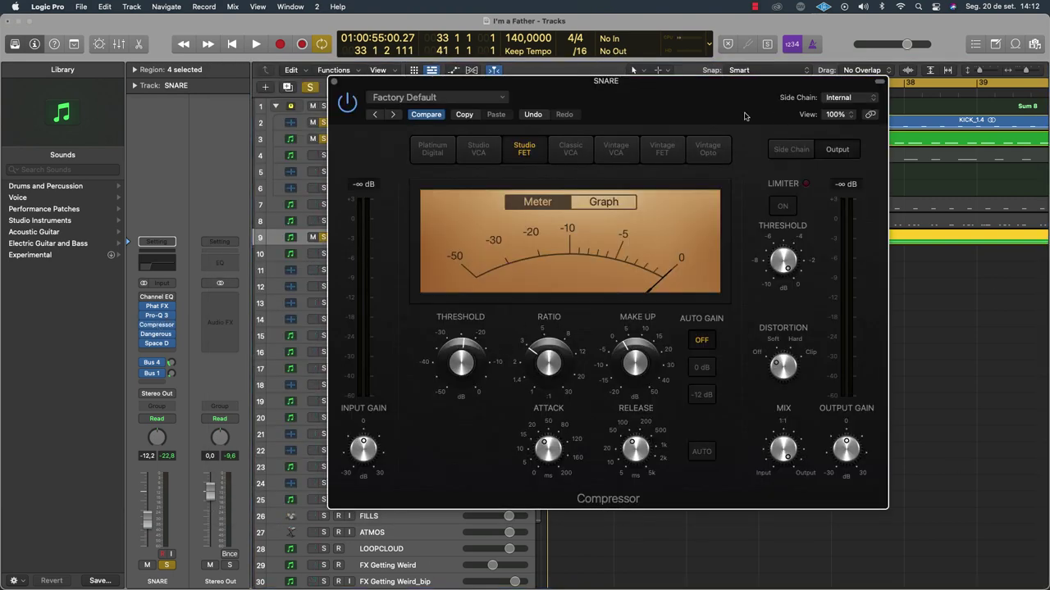
click(333, 82)
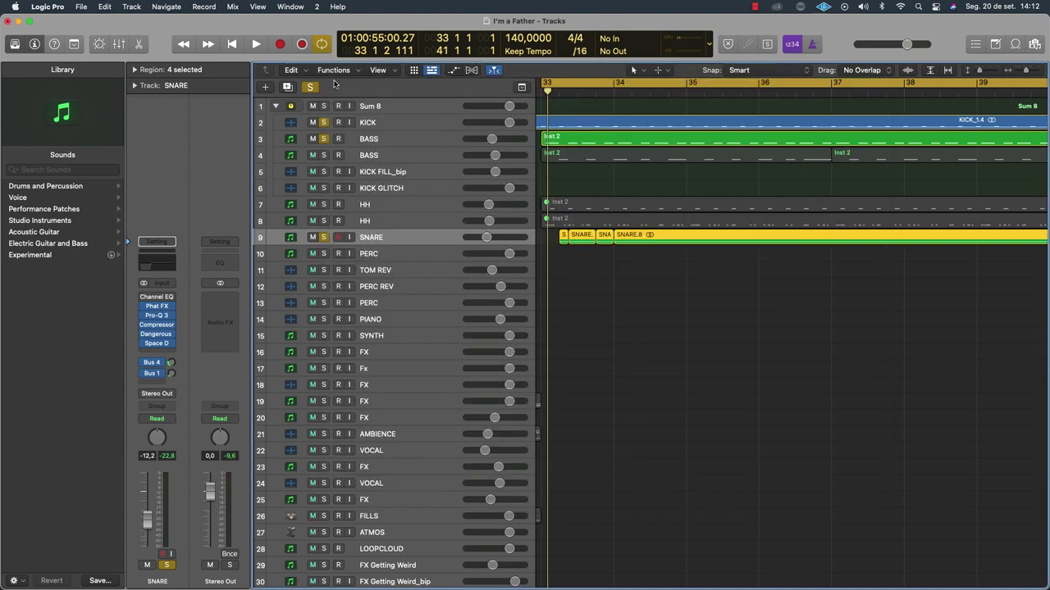
Review the Dangerous BAX EQ Mix settings on the snare and close the plug-in window.
click(154, 337)
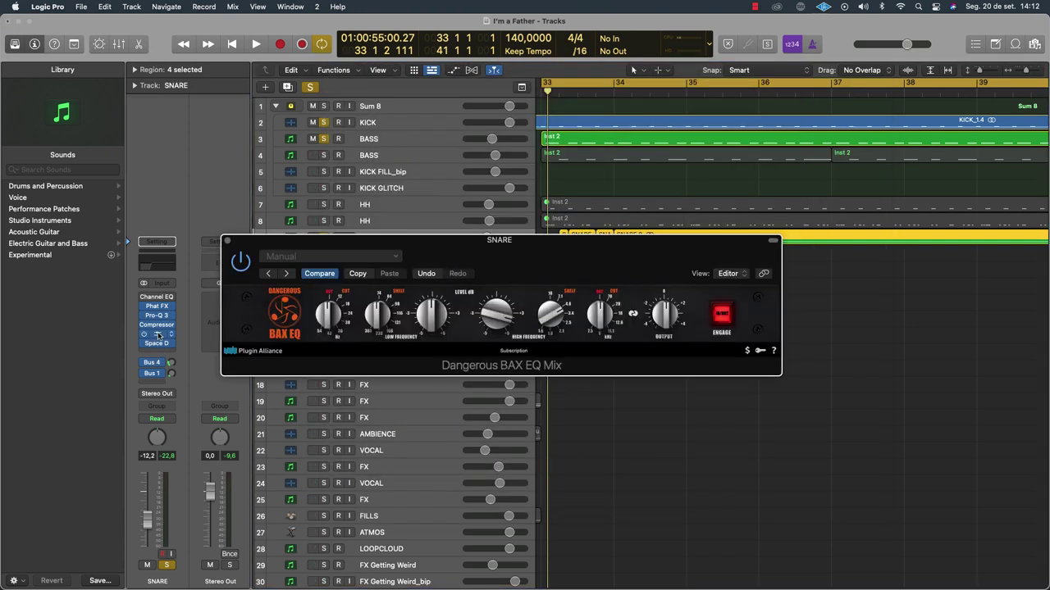
click(229, 240)
click(170, 335)
click(156, 337)
click(156, 337)
click(228, 240)
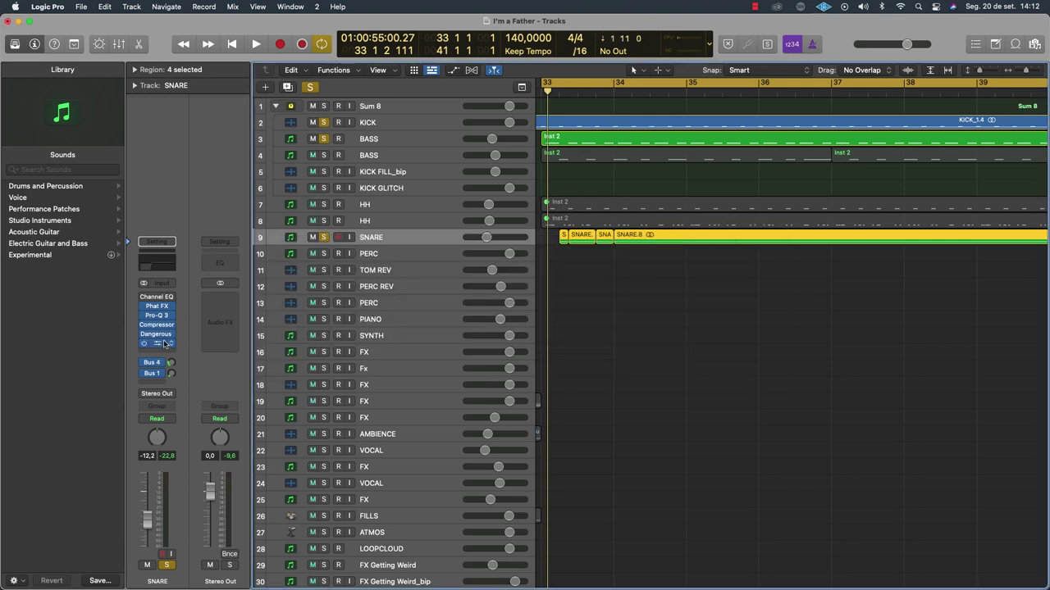
Check the snare's Space Designer, close its window, and listen briefly to the kick, bass and snare together.
click(158, 343)
click(332, 155)
key(space)
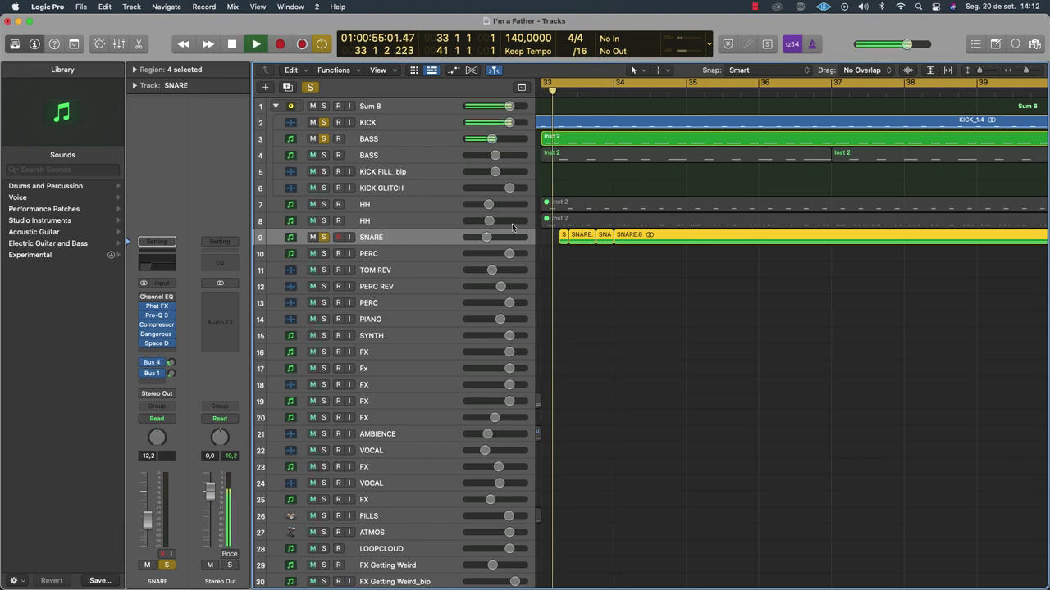
key(space)
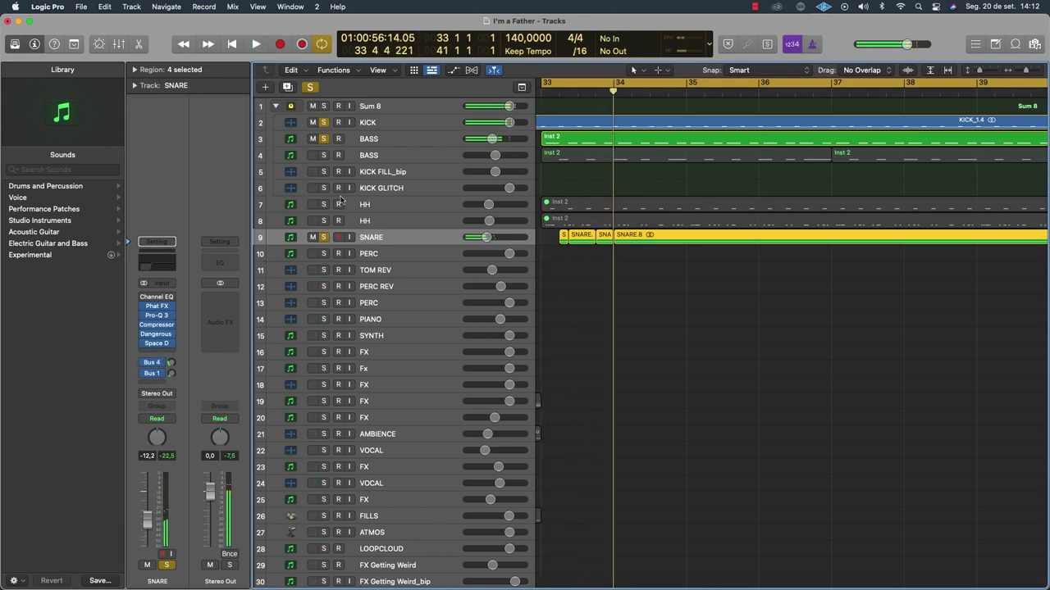